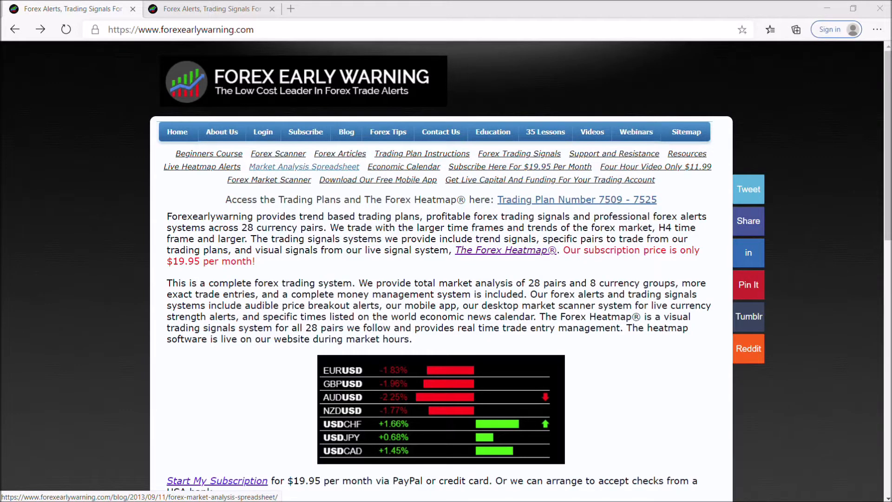
Open the Forex Market Analysis Spreadsheet from the website's blog post and enable editing of the workbook
left_click(304, 166)
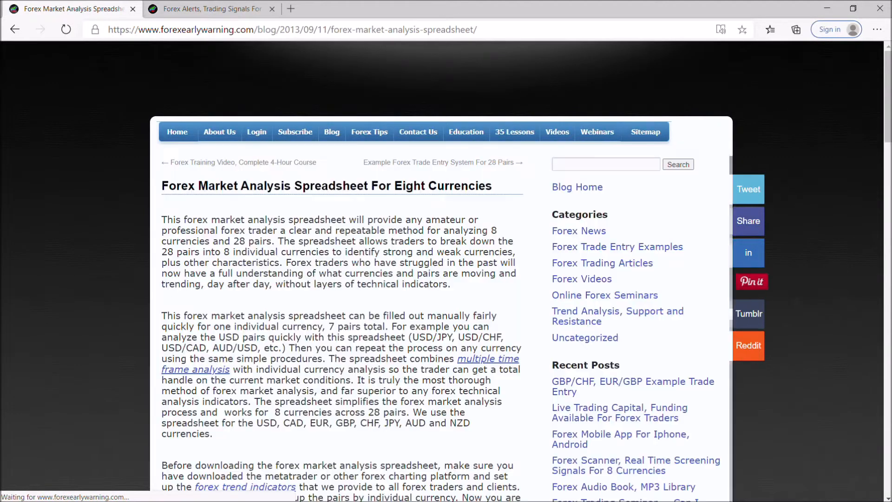
scroll(441, 279, "down", 10)
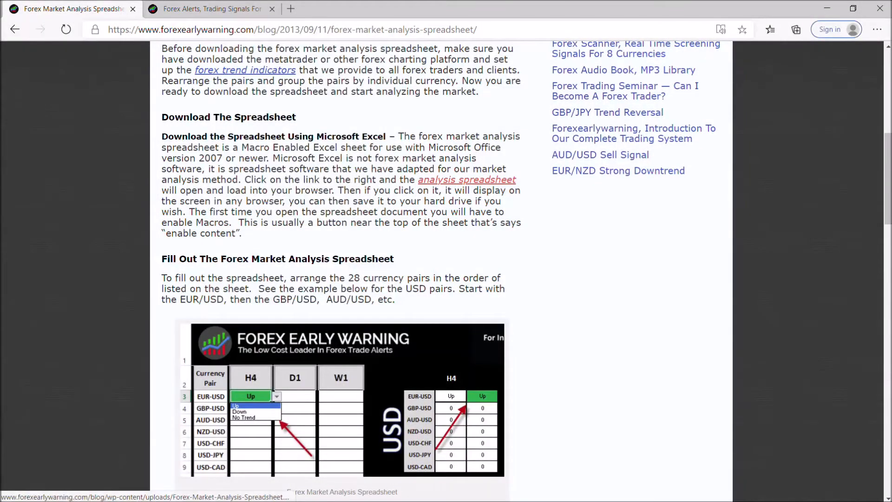
left_click(343, 400)
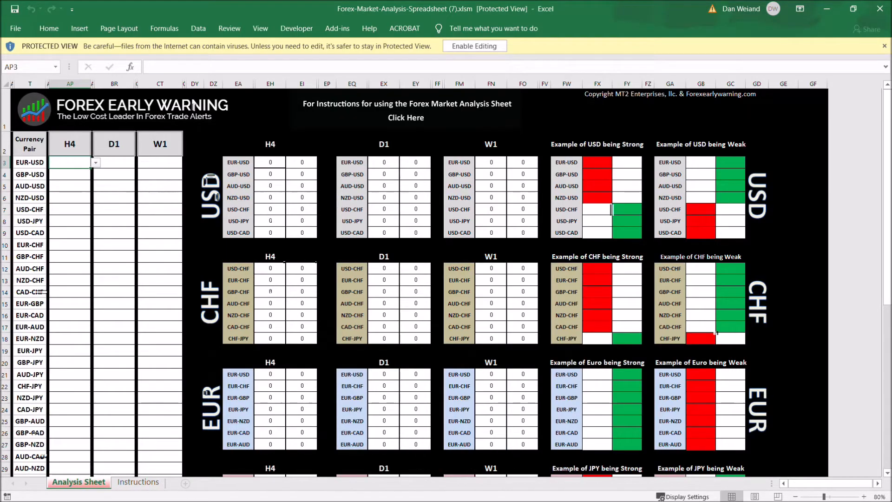
left_click(474, 46)
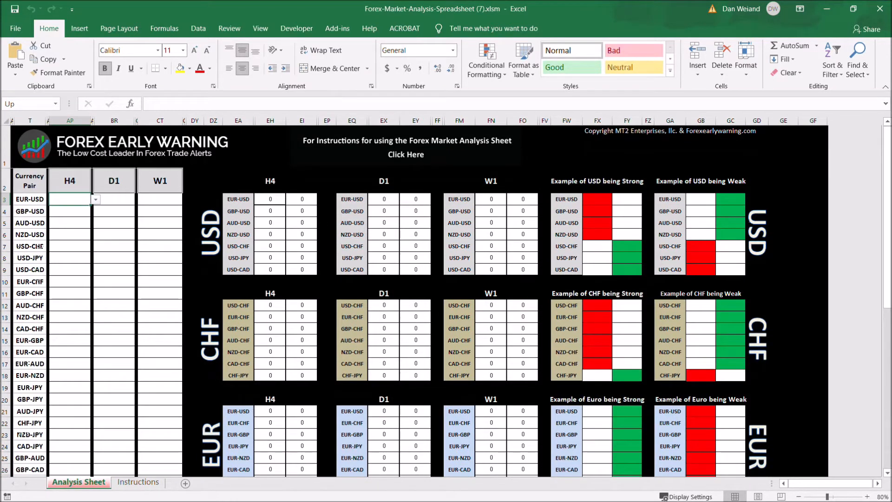
Scroll through the analysis sheet to examine the currency pair list and the currency group tables
scroll(446, 300, "down", 3)
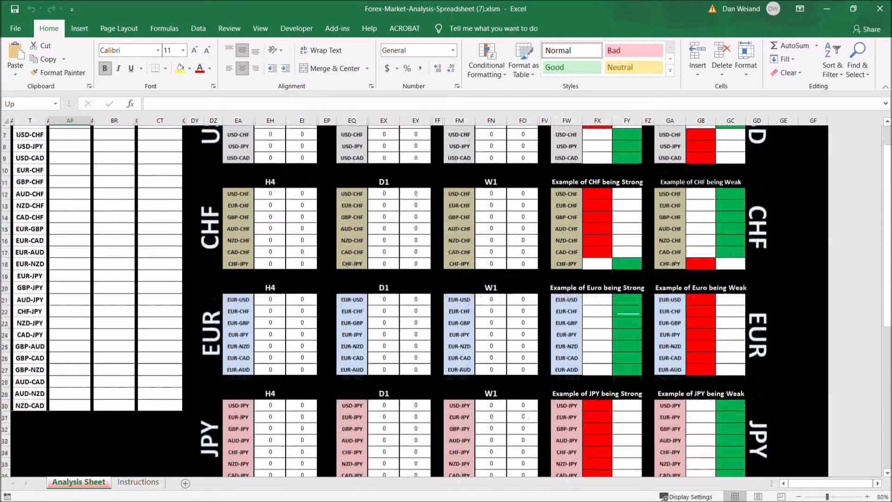
scroll(446, 300, "up", 3)
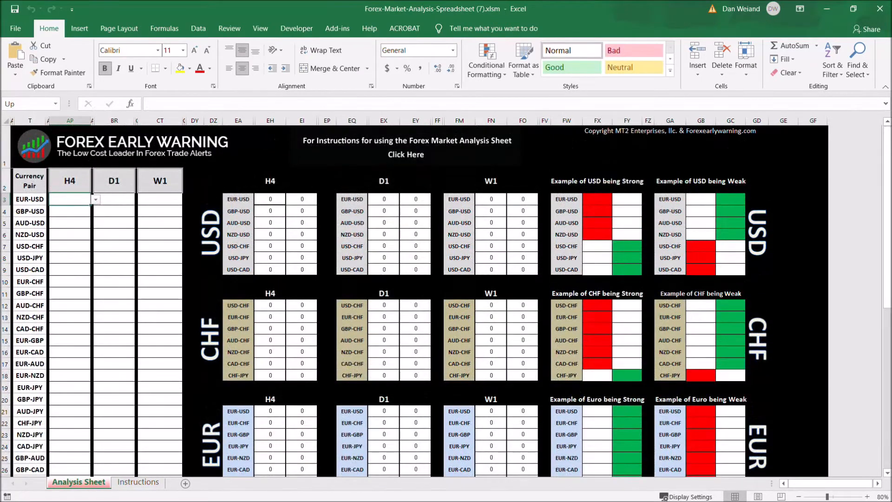
scroll(446, 300, "down", 2)
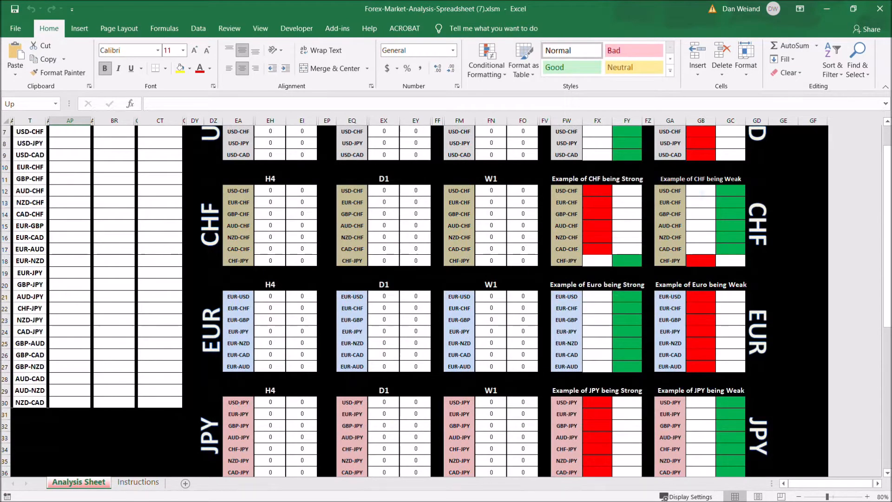
scroll(446, 300, "up", 1)
scroll(446, 300, "up", 2)
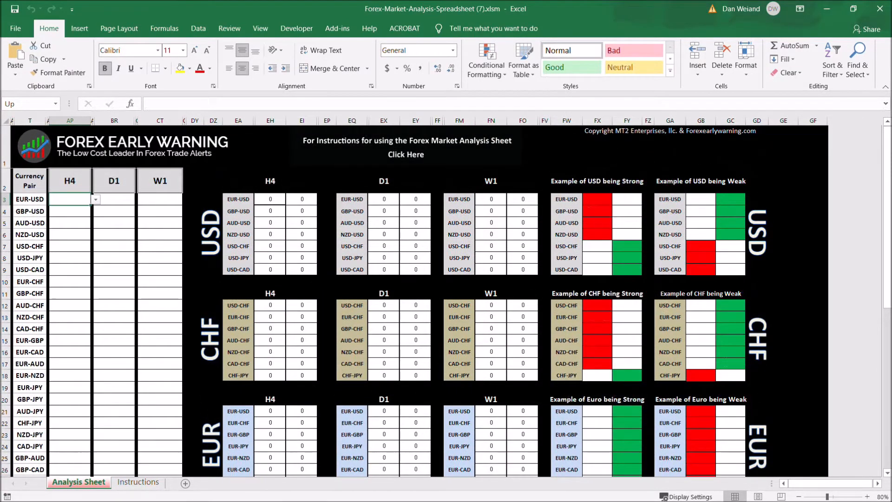
scroll(446, 300, "down", 2)
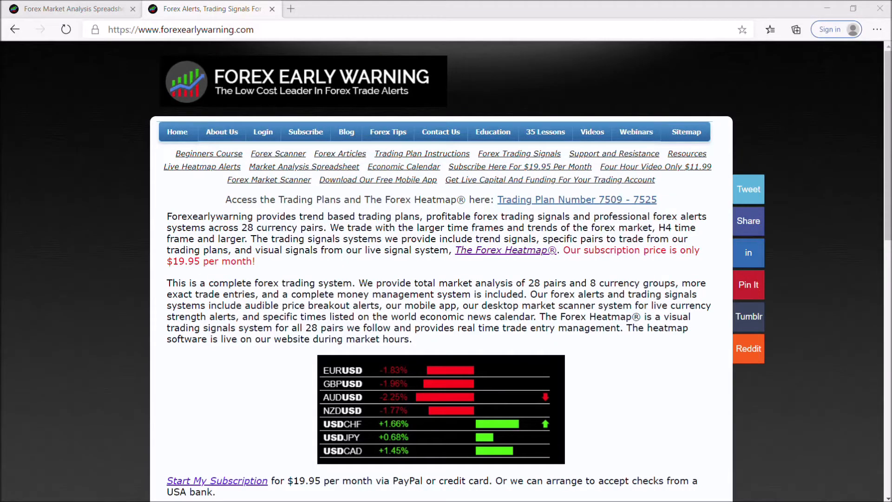
Open the forex trend indicators page on the website and read its setup instructions
scroll(389, 281, "down", 6)
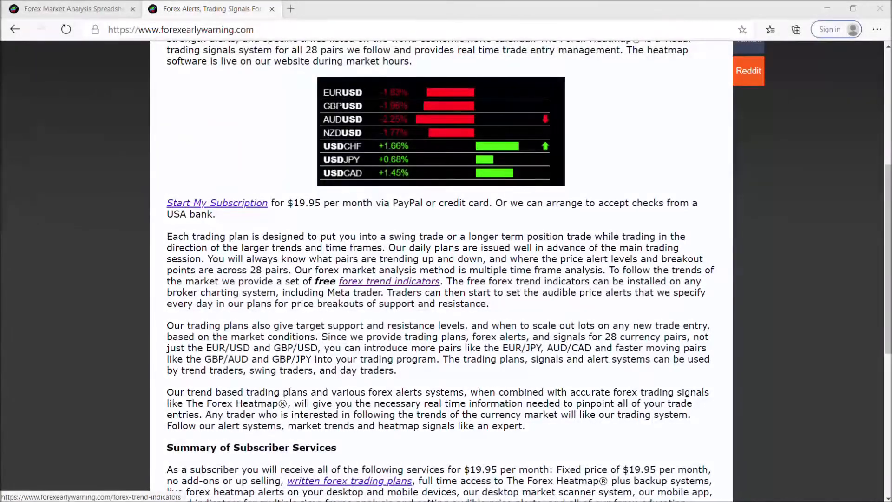
left_click(390, 281)
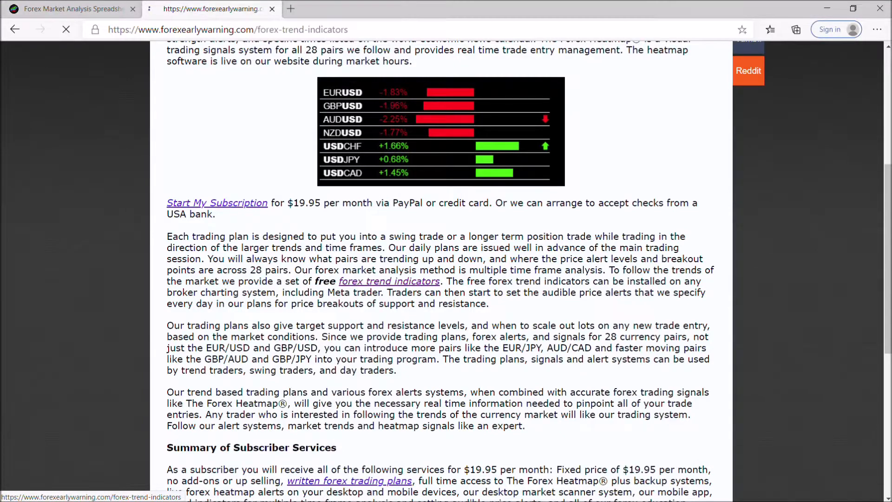
scroll(389, 281, "down", 3)
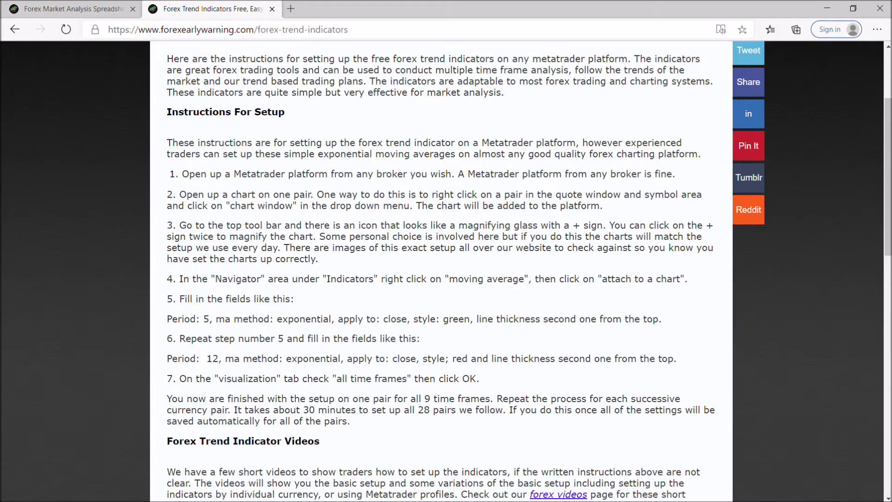
scroll(441, 269, "up", 3)
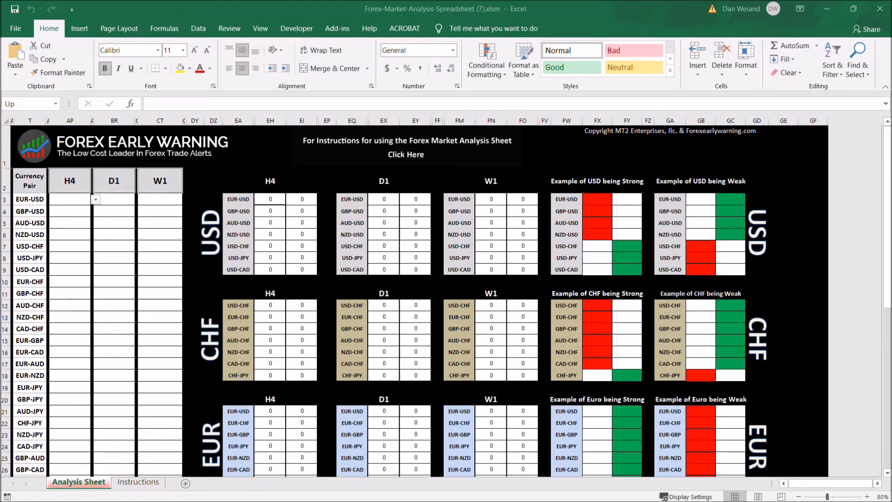
Scroll through the spreadsheet's H4, D1 and W1 tables for each currency group again
scroll(612, 242, "down", 4)
scroll(611, 242, "up", 4)
scroll(611, 243, "down", 6)
scroll(611, 243, "up", 6)
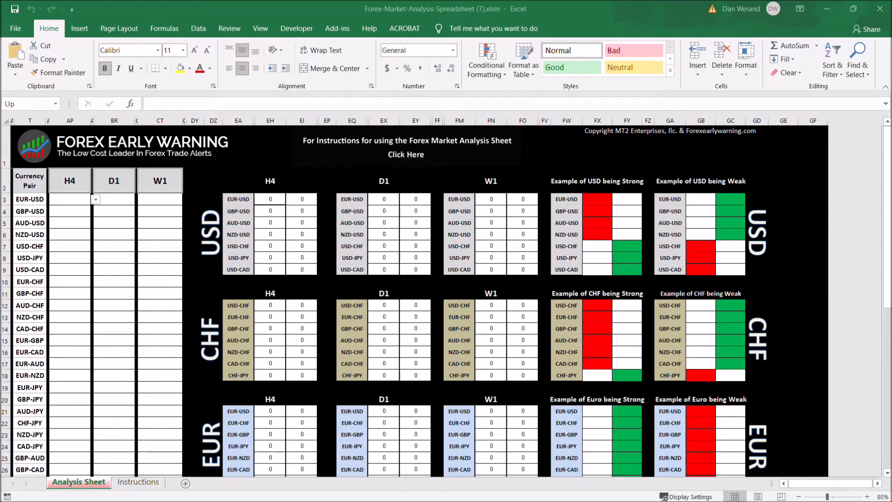
scroll(42, 343, "down", 2)
scroll(42, 343, "down", 3)
scroll(42, 343, "up", 5)
Preview the Up, Down and No Trend options in EUR-USD's trend dropdowns without choosing one
left_click(69, 199)
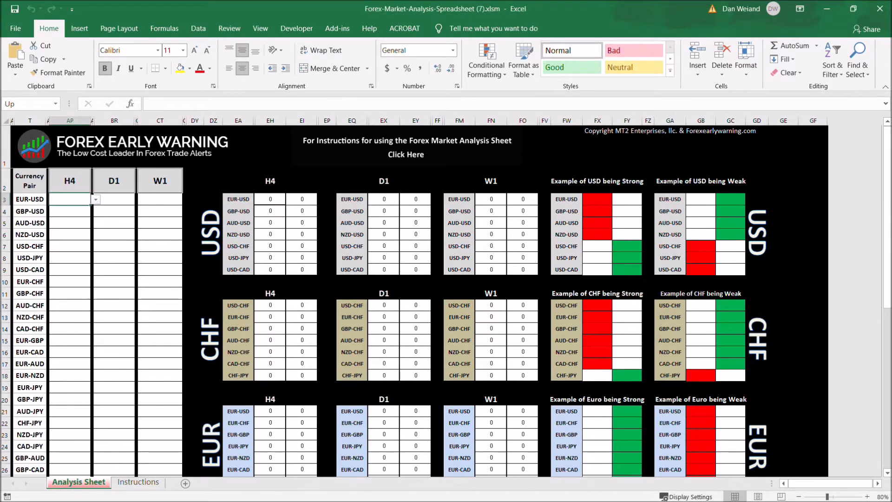
left_click(160, 199)
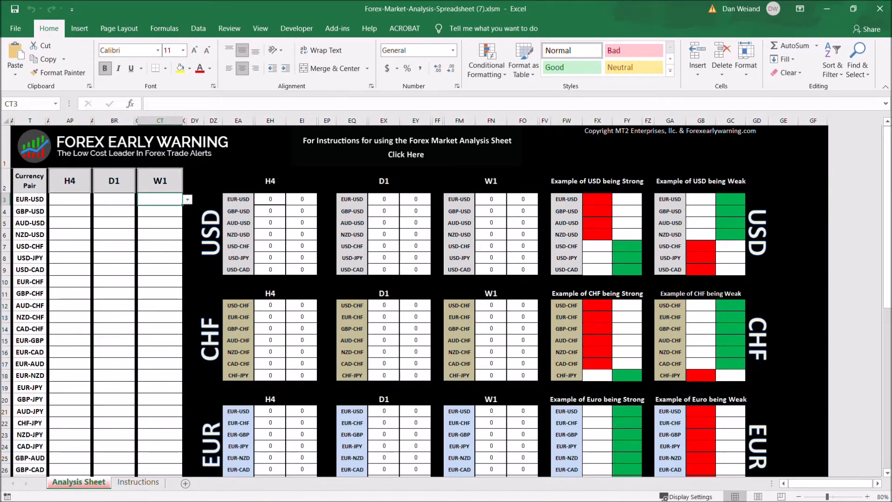
key("alt+Down")
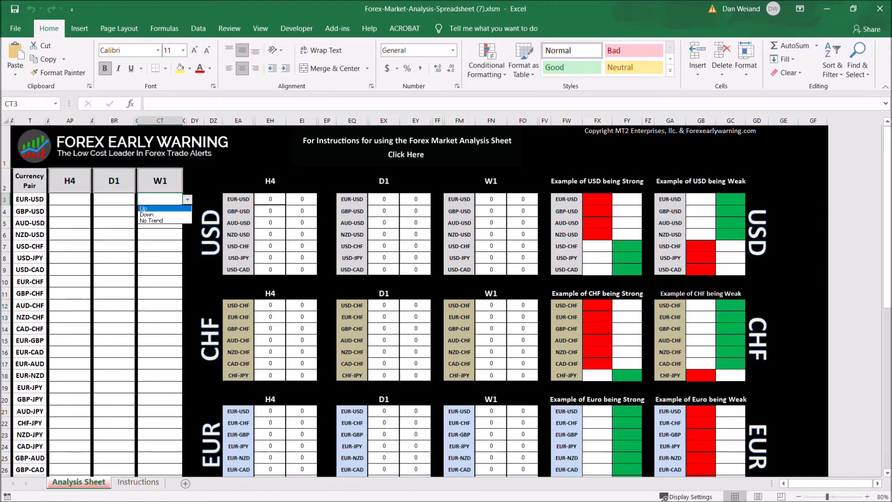
key("Down")
key("Down")
key("Up")
key("Up")
key("Escape")
key("Left")
key("Left")
key("alt+Down")
key("Down")
key("Down")
key("Up")
key("Up")
key("Down")
key("Down")
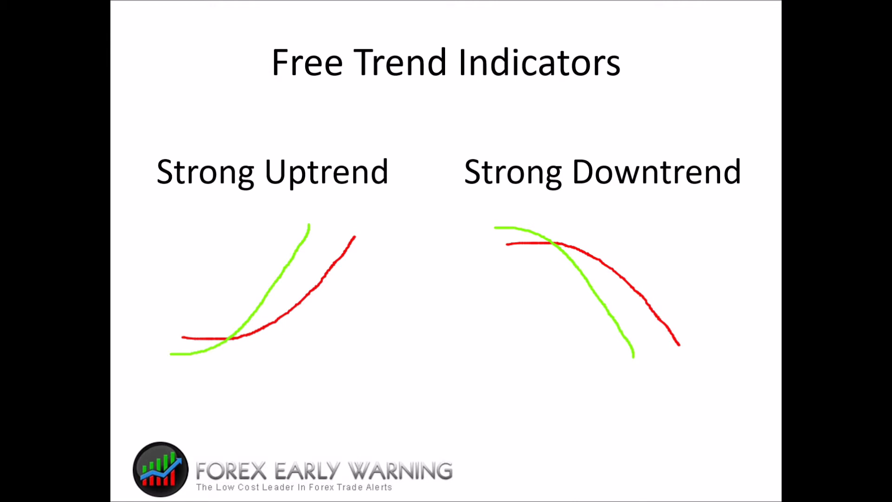
left_click(443, 435)
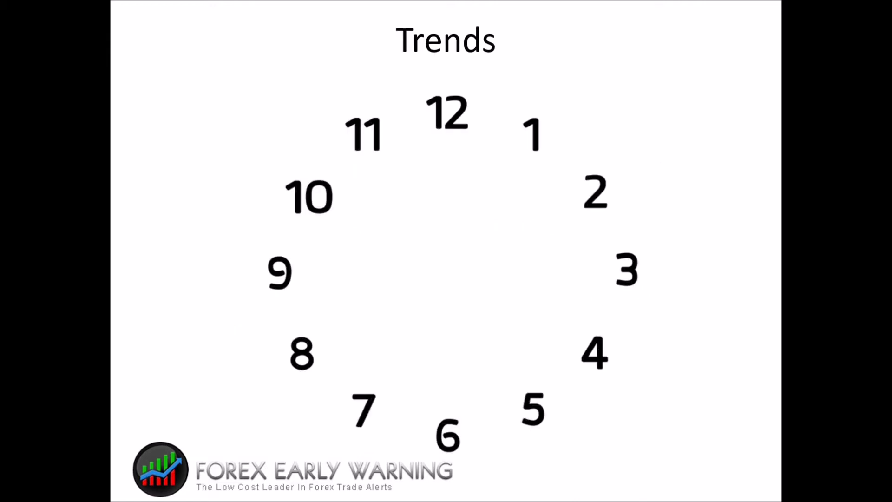
left_click(443, 434)
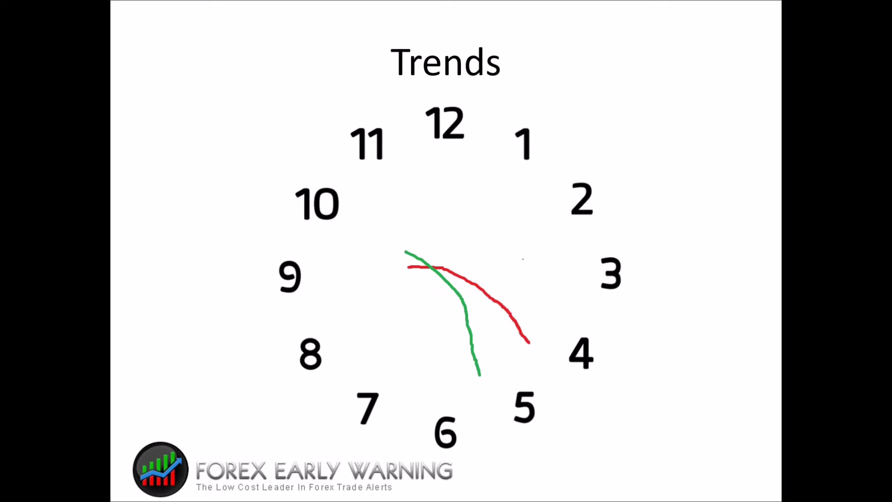
key("Right")
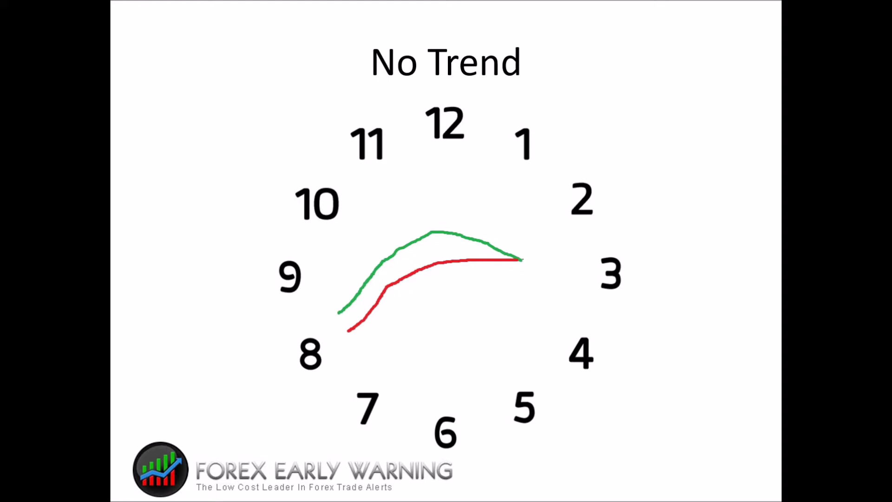
key("Right")
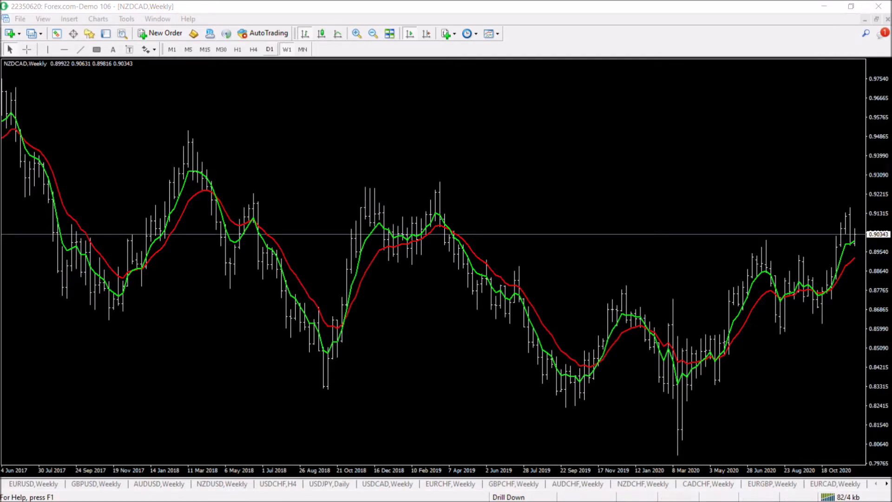
Review the NZDCAD chart on the daily and 4-hour timeframes
left_click(270, 49)
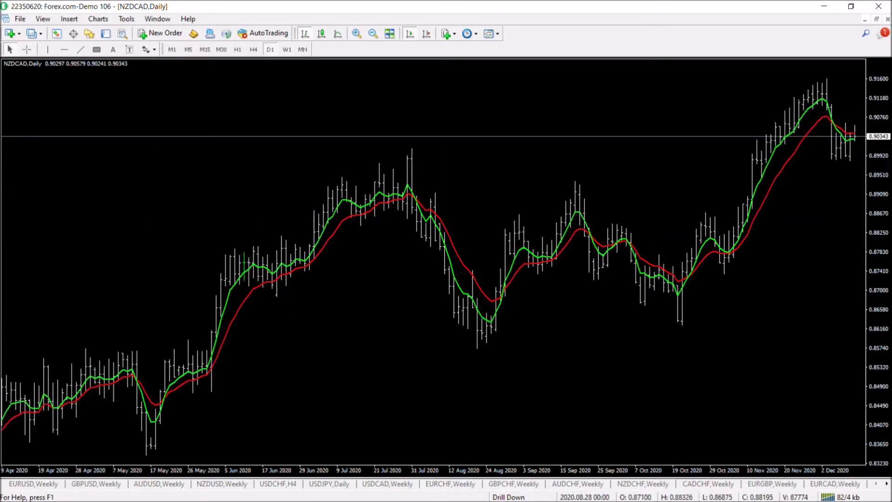
left_click(253, 49)
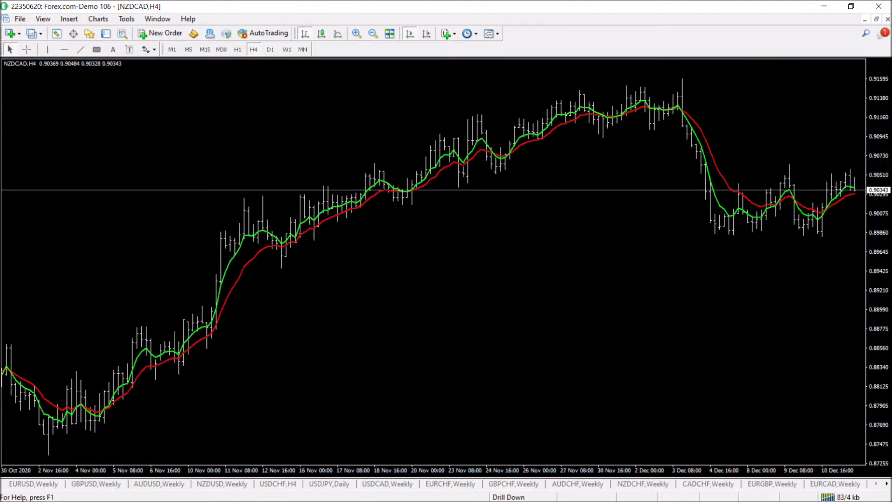
Return to the spreadsheet and set EUR-USD's W1 trend to Up
key("alt+Tab")
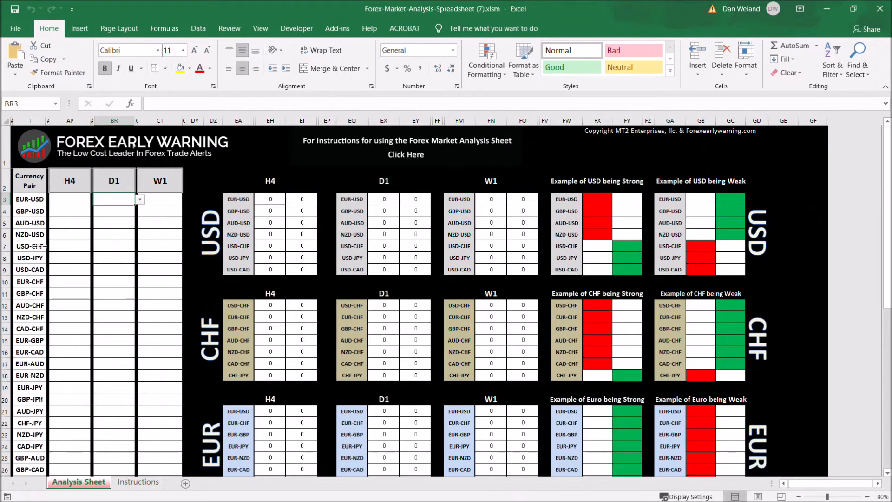
key("Right")
key("alt+Down")
key("Return")
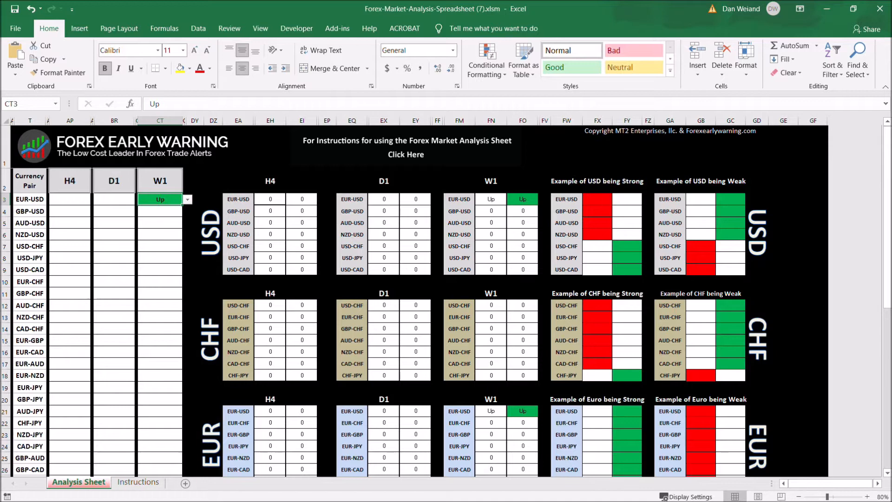
Set EUR-USD's D1 trend to No Trend
key("Left")
key("alt+Down")
key("Down")
key("Down")
key("Return")
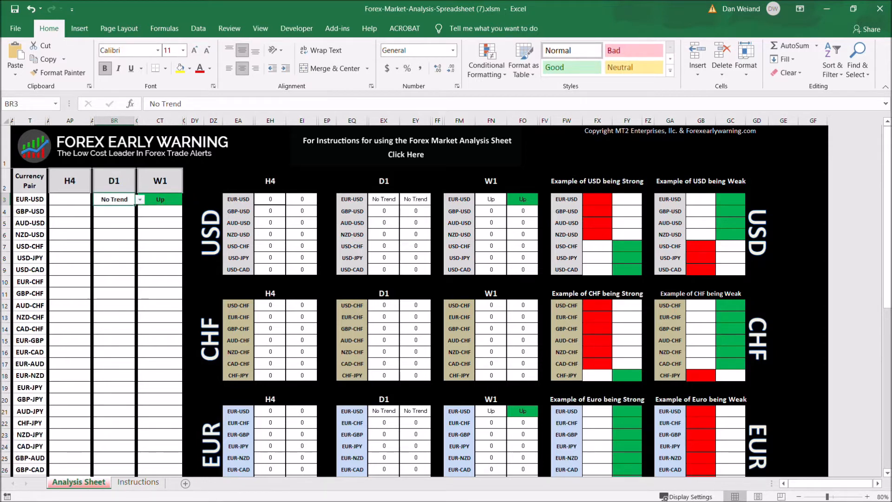
Set EUR-USD's H4 trend to No Trend
key("Left")
key("alt+Down")
key("Down")
key("Down")
key("Return")
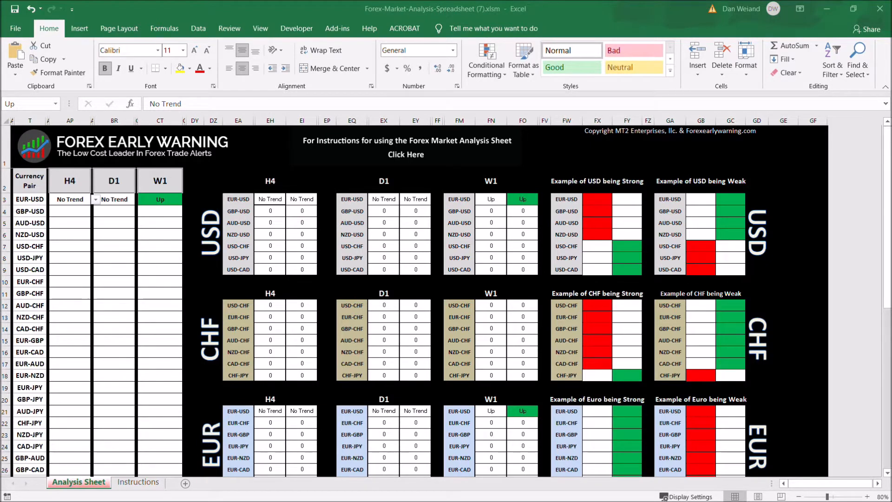
Open the GBPUSD chart and review it on the weekly, daily and 4-hour timeframes
key("alt+Tab")
left_click(96, 483)
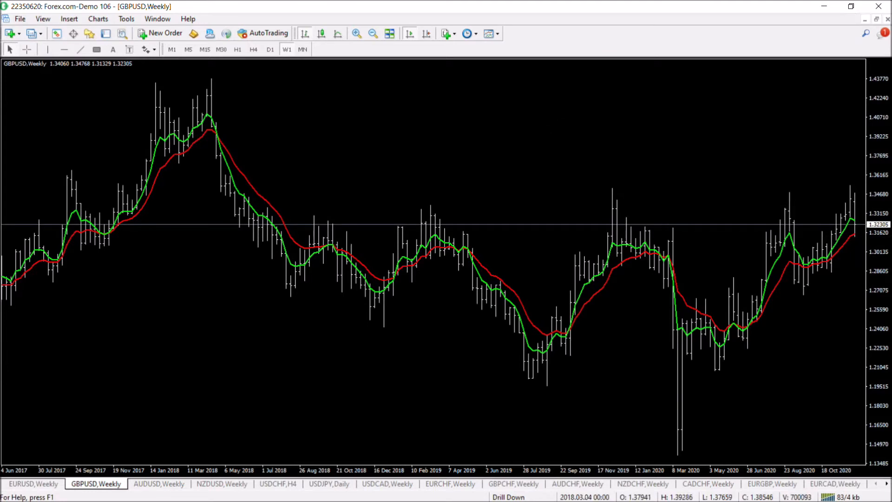
left_click(270, 50)
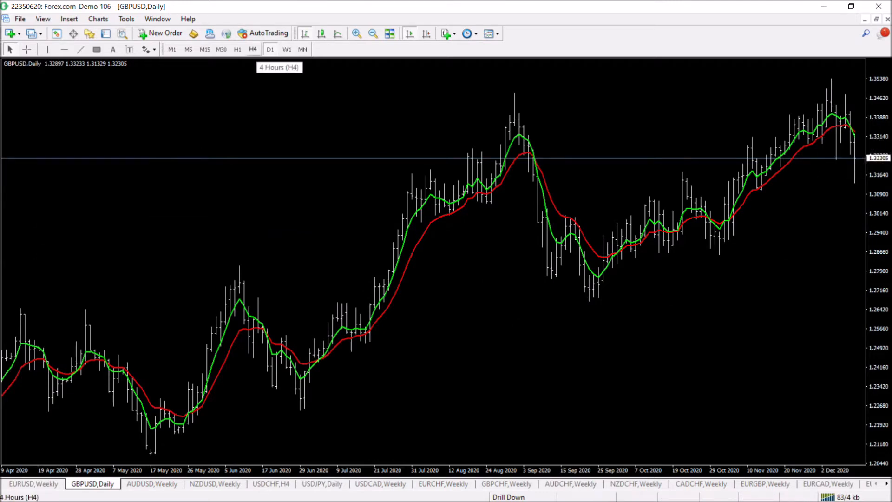
left_click(253, 49)
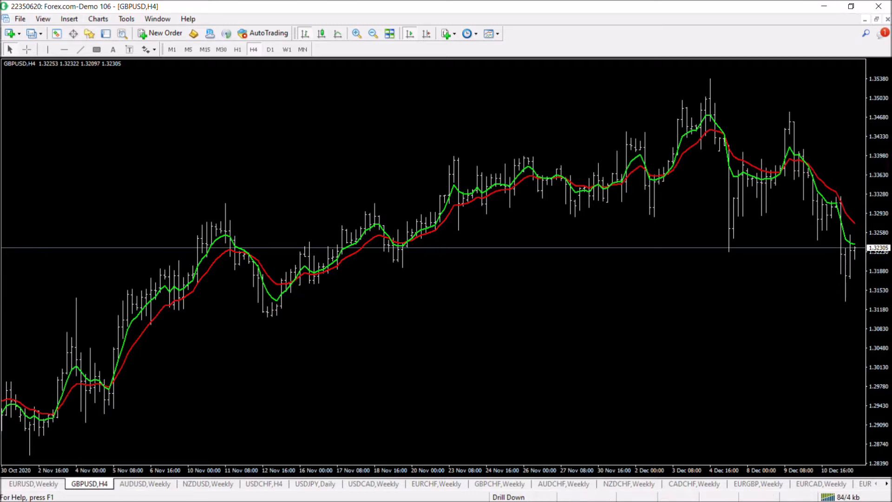
Return to the spreadsheet and set GBP-USD's W1 trend to No Trend
key("alt+Tab")
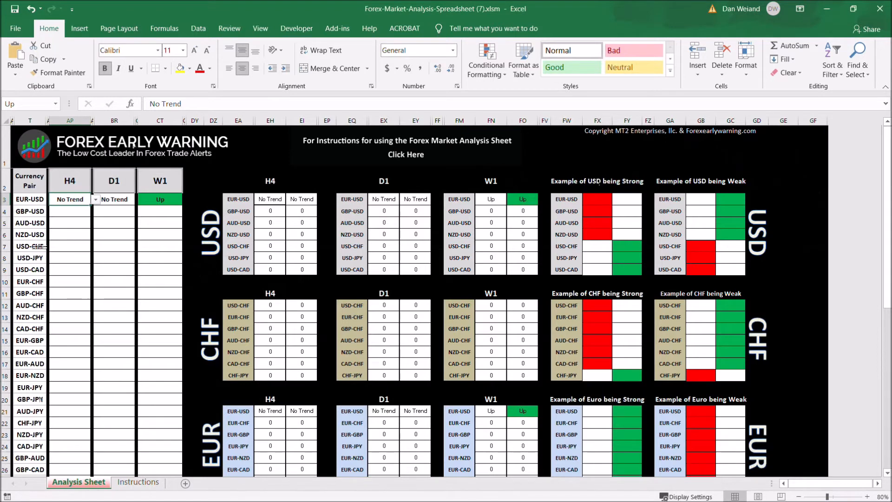
left_click(160, 210)
left_click(187, 211)
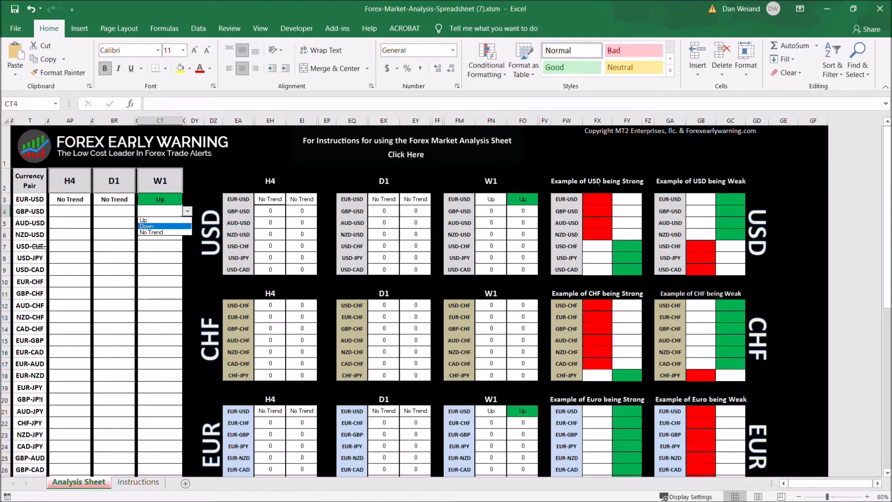
left_click(151, 232)
Set GBP-USD's D1 trend to Down
left_click(114, 211)
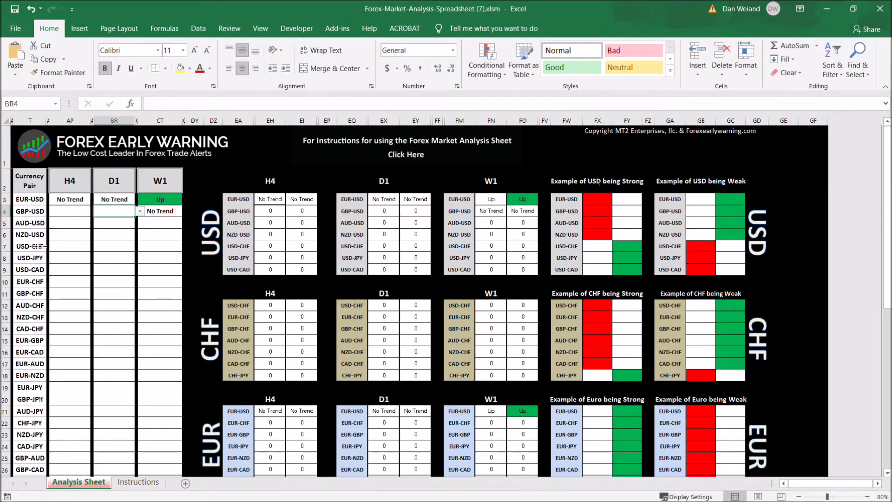
left_click(139, 211)
left_click(109, 227)
Set GBP-USD's H4 trend to Down
left_click(70, 211)
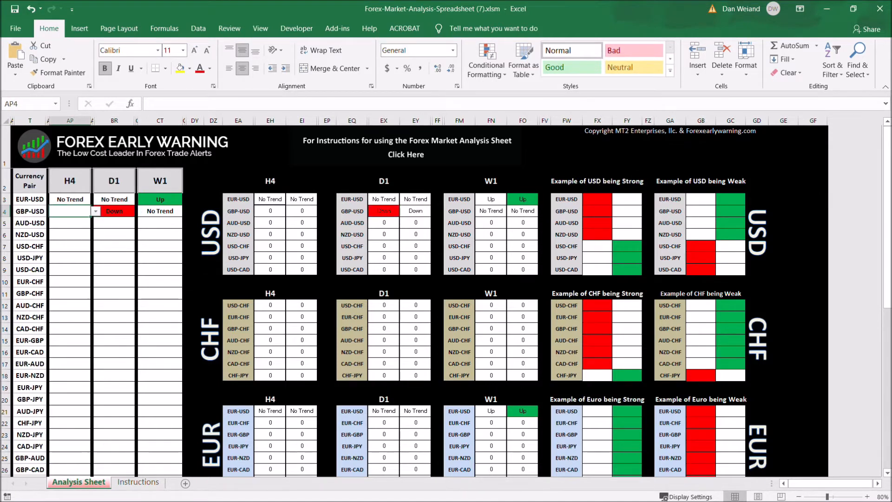
left_click(95, 211)
left_click(65, 226)
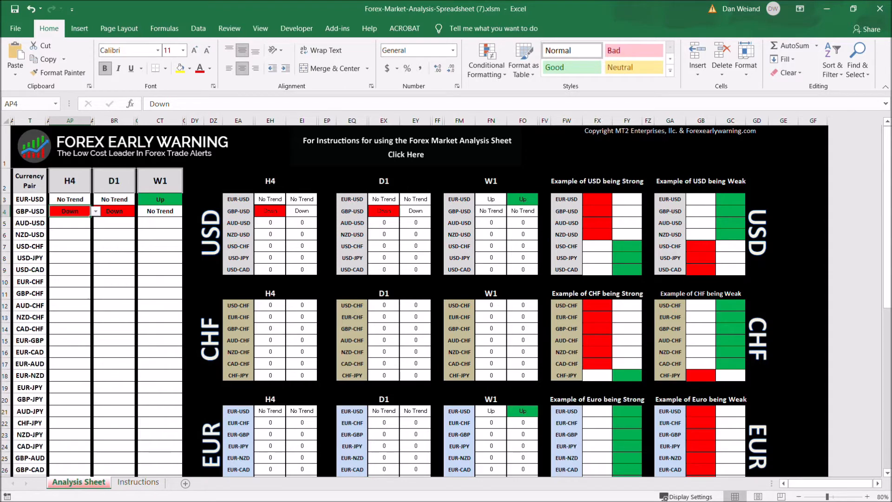
scroll(446, 300, "down", 6)
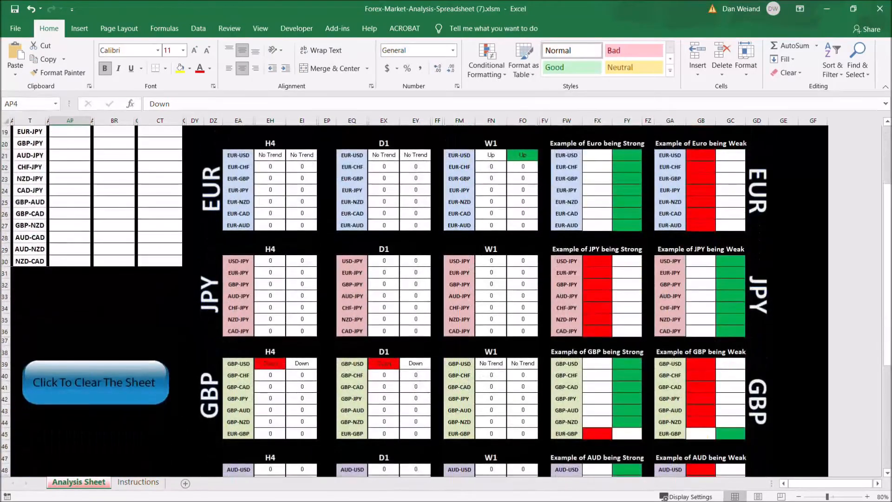
scroll(446, 300, "up", 6)
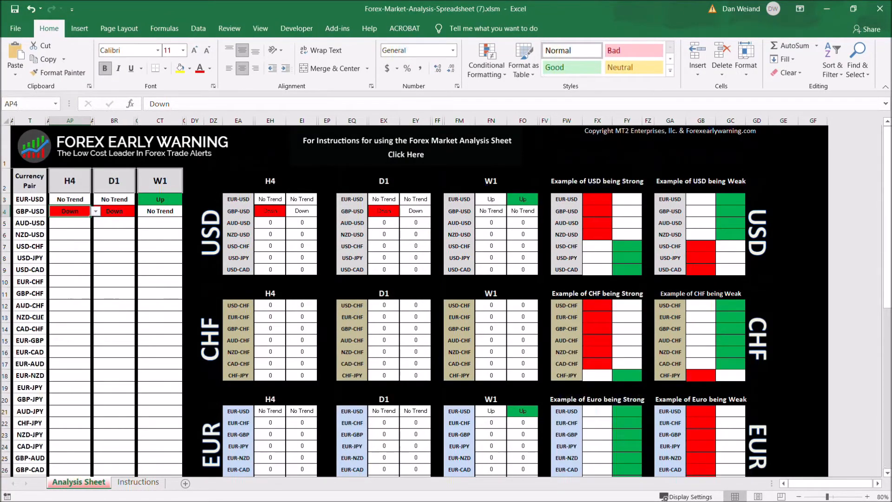
Switch to MetaTrader, open the AUDUSD chart and review it on the weekly, daily and 4-hour timeframes
key("alt+Tab")
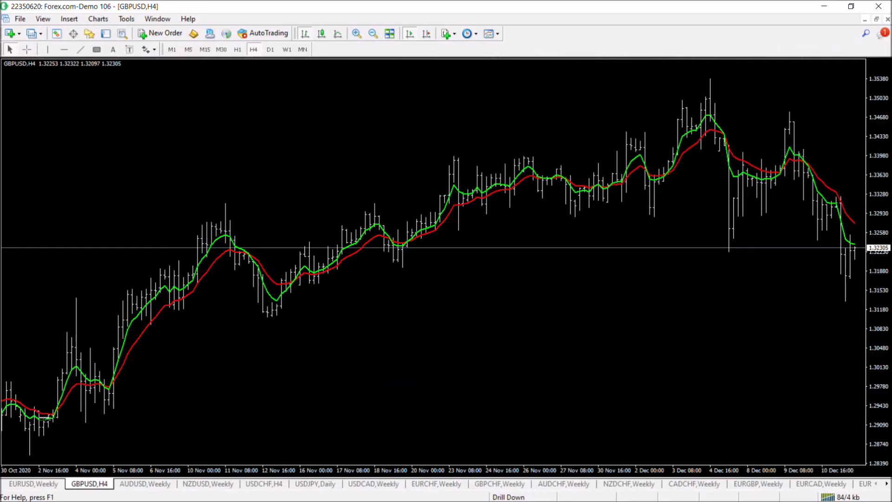
key("ctrl+Tab")
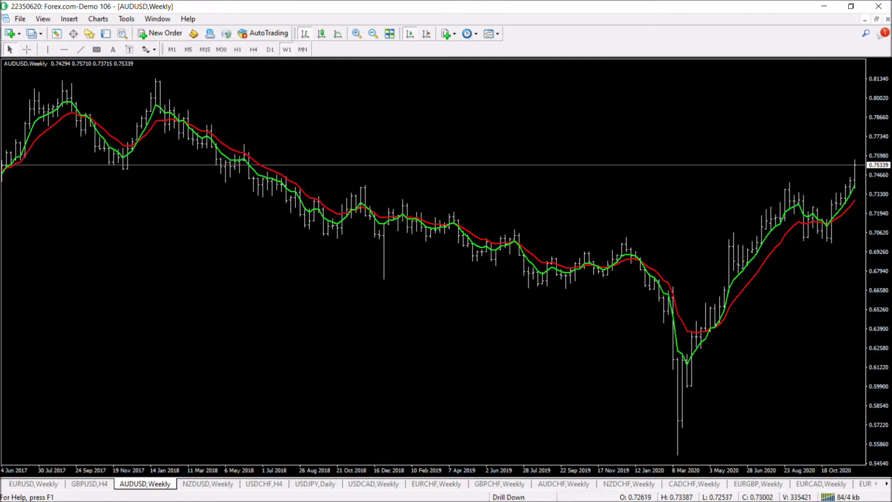
left_click(270, 50)
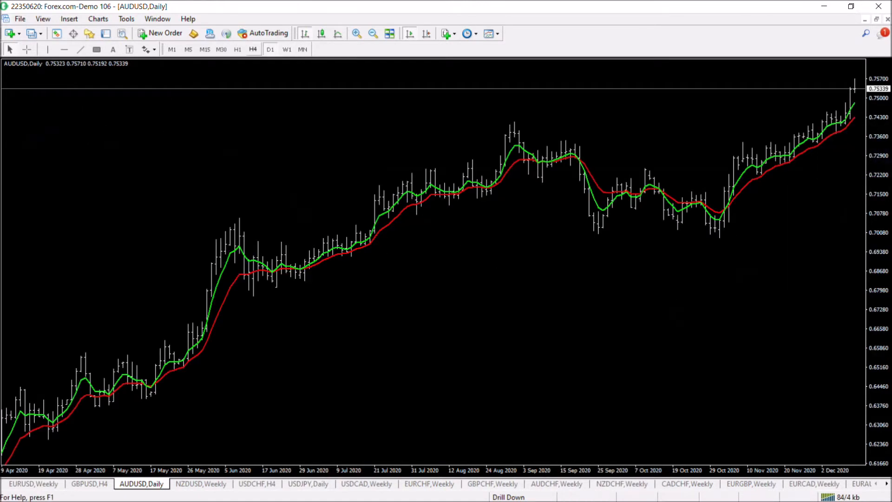
left_click(252, 49)
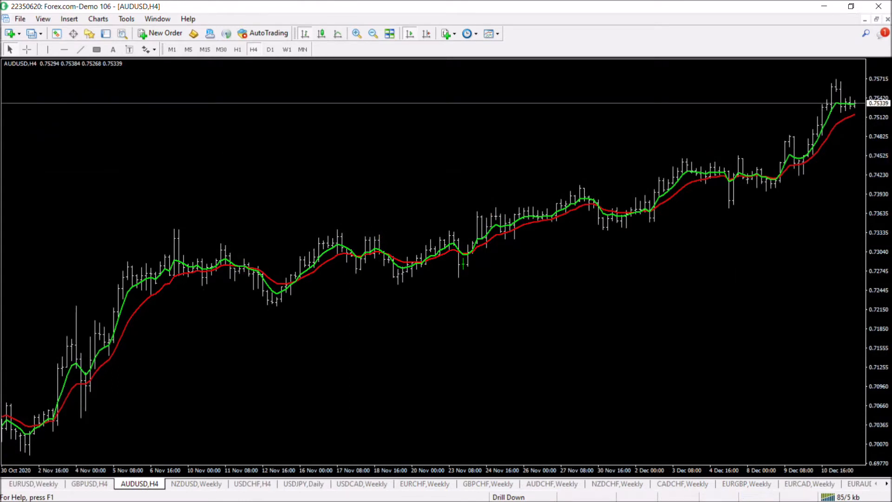
Return to the spreadsheet and set AUD-USD's W1 trend to Up
key("alt+Tab")
key("Down")
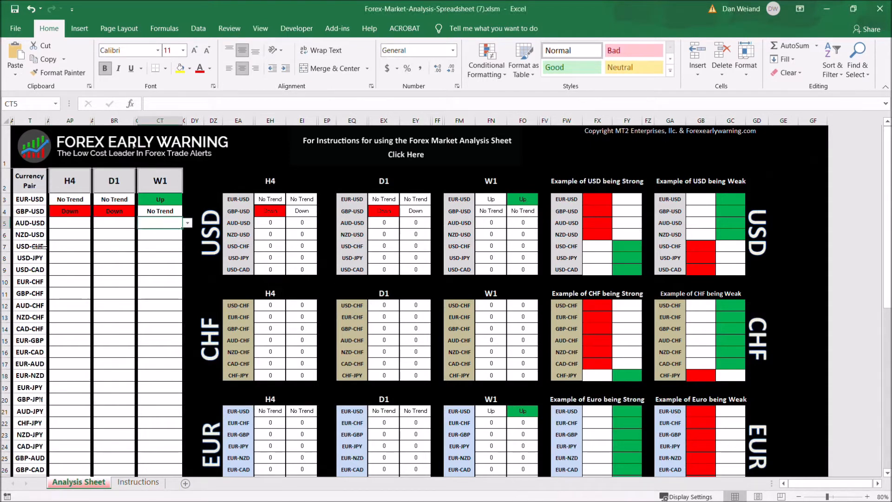
key("alt+Down")
key("Return")
Set AUD-USD's D1 trend to Up
key("Left")
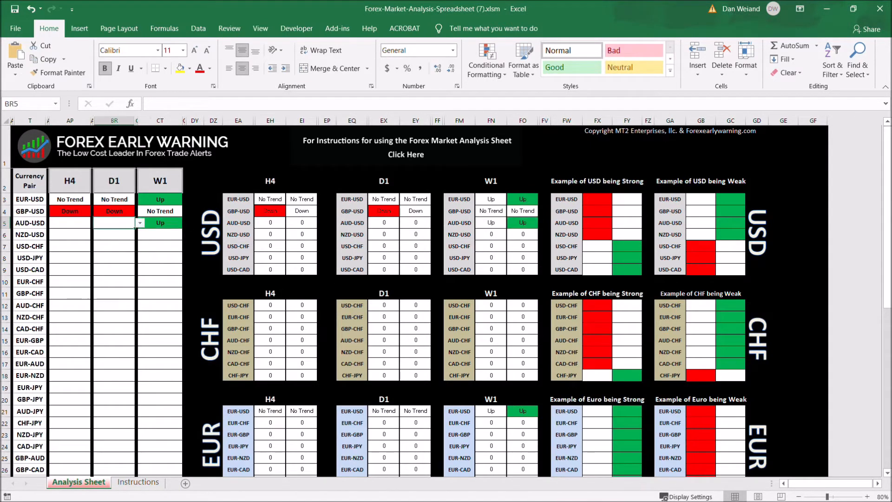
key("alt+Down")
key("Return")
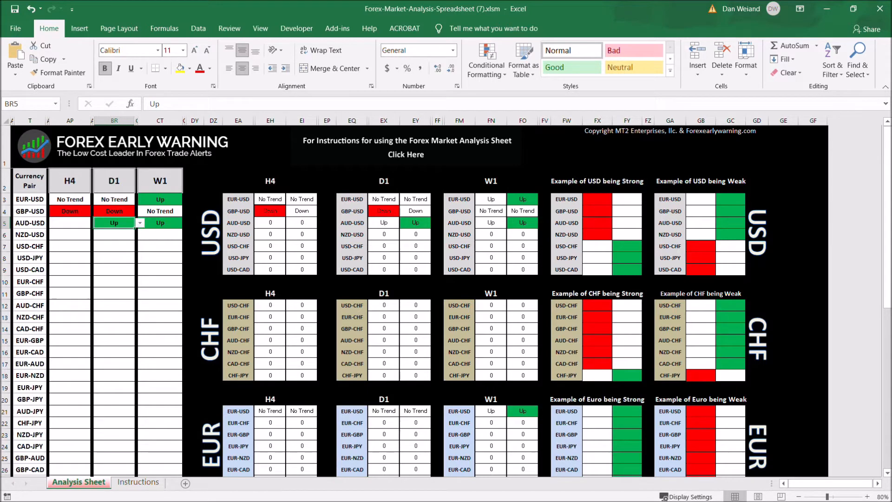
Set AUD-USD's H4 trend to No Trend
key("Left")
key("alt+Down")
key("Down")
key("Down")
key("Return")
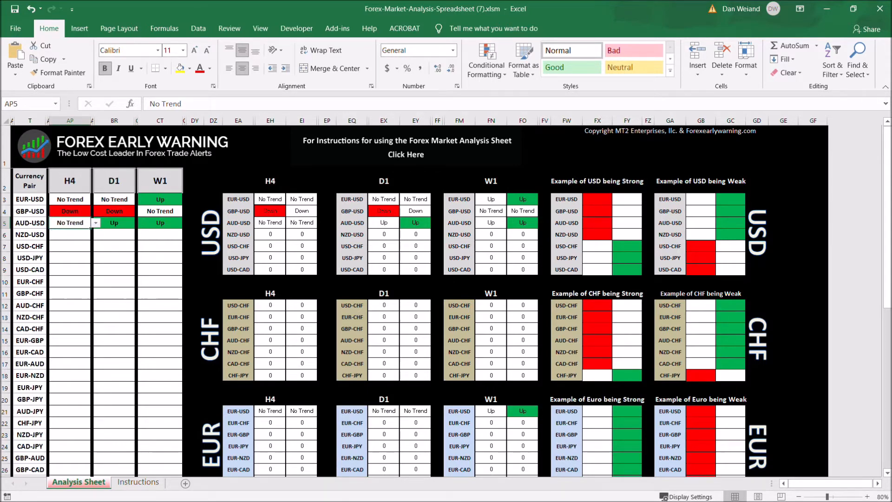
Scroll through the completed analysis sheet to examine the trend table and each currency's strength grids
scroll(418, 297, "down", 6)
scroll(417, 298, "down", 6)
scroll(418, 297, "up", 6)
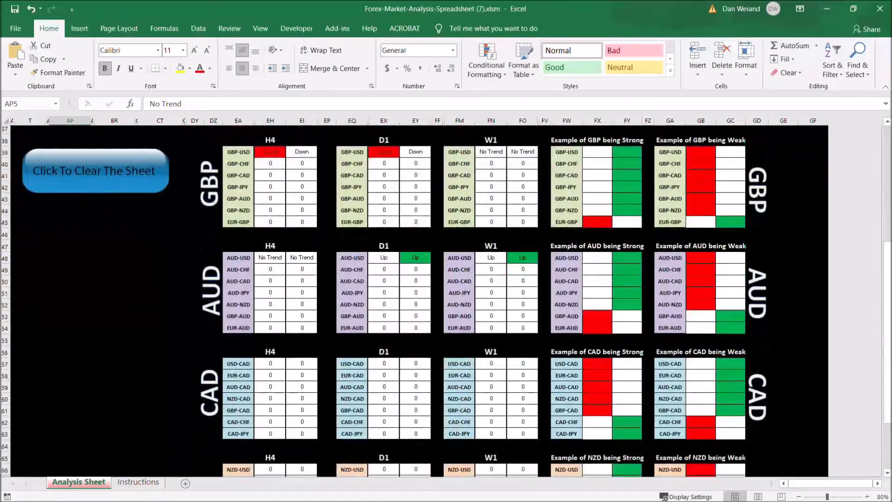
scroll(418, 297, "up", 6)
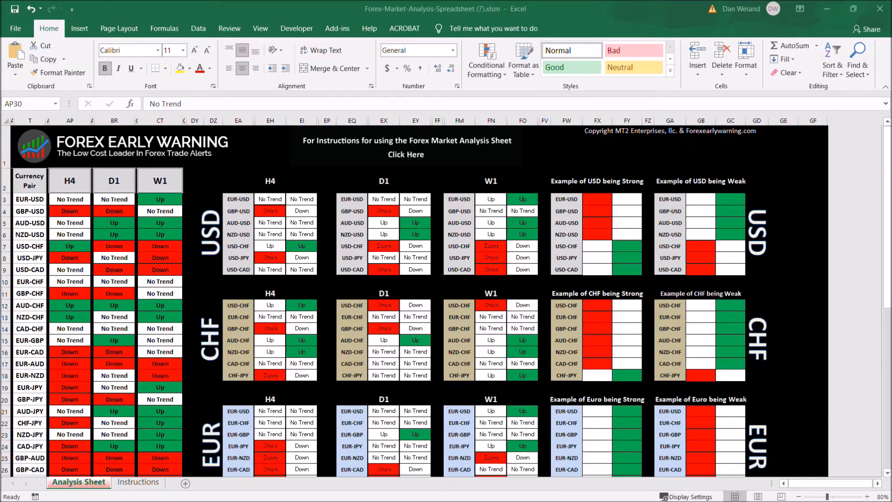
scroll(446, 301, "down", 7)
scroll(446, 300, "up", 7)
scroll(418, 302, "down", 2)
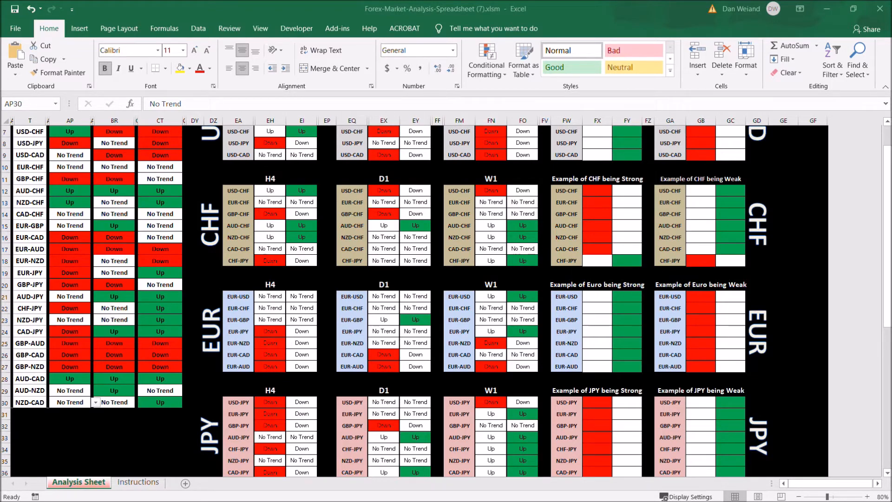
scroll(446, 301, "up", 2)
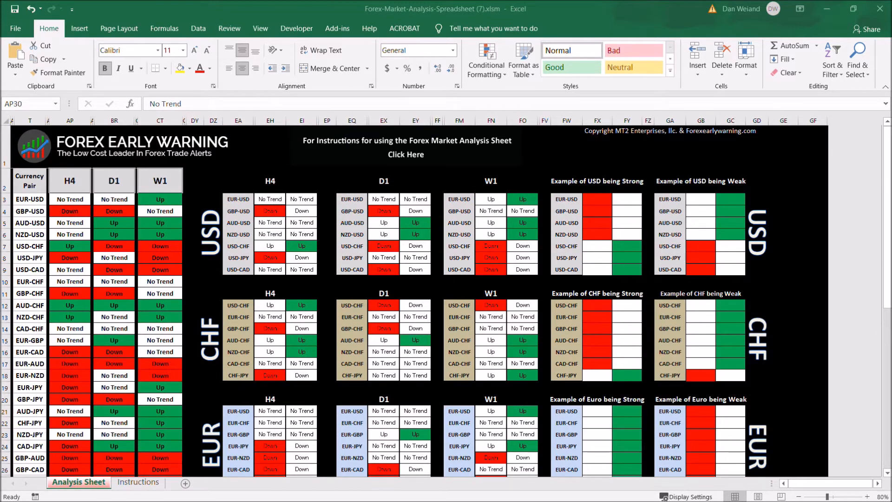
scroll(446, 302, "down", 2)
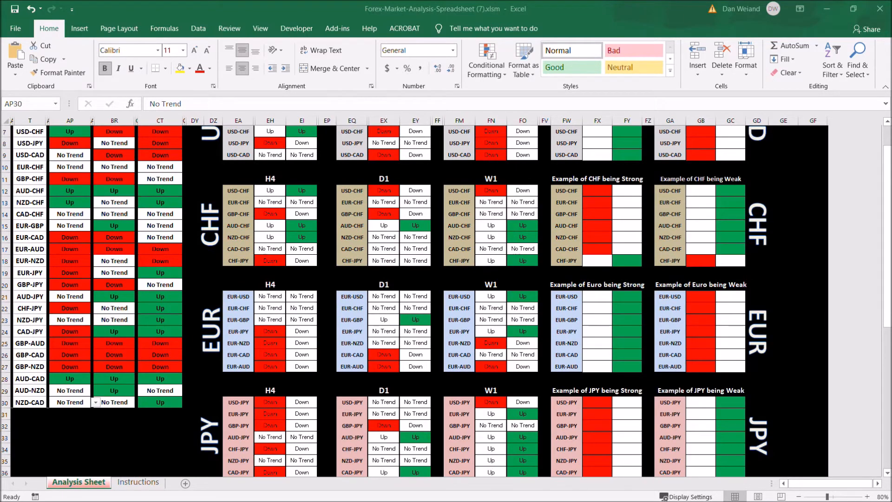
scroll(445, 302, "up", 2)
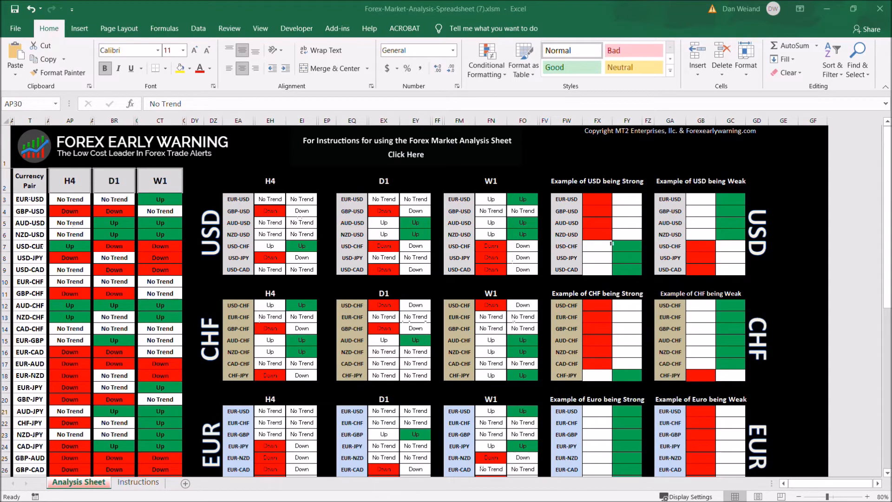
scroll(611, 243, "down", 2)
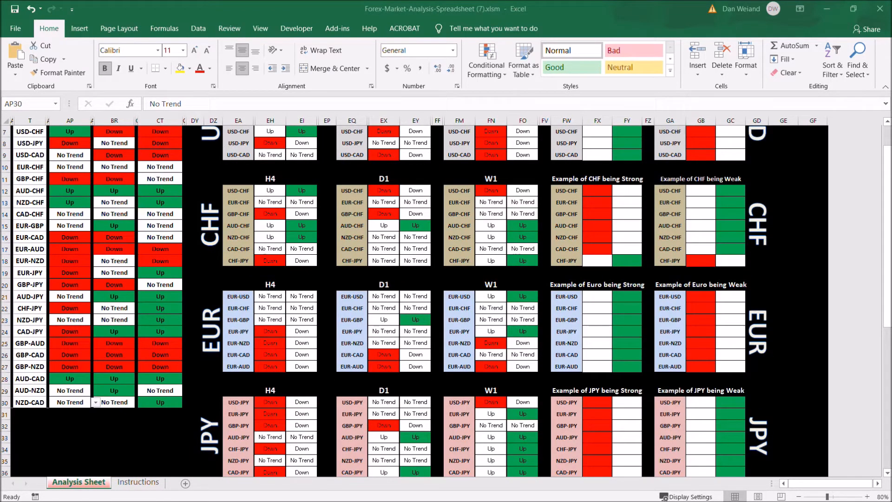
scroll(611, 243, "up", 2)
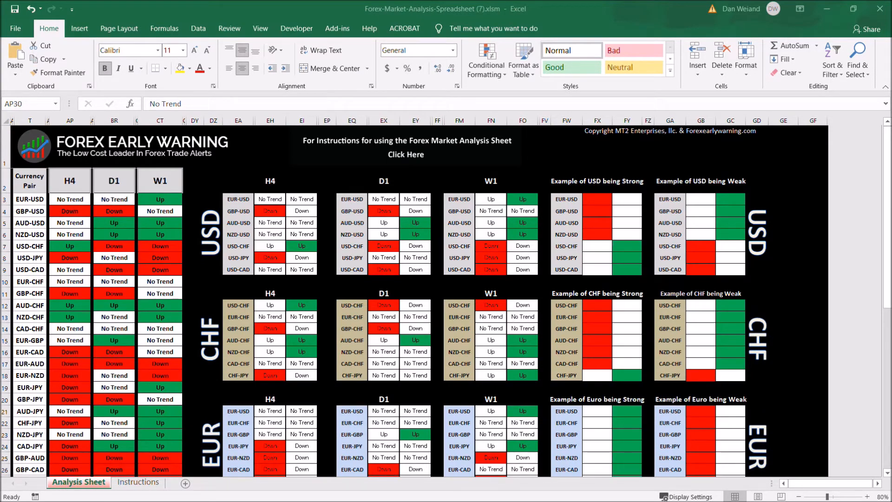
scroll(446, 301, "down", 2)
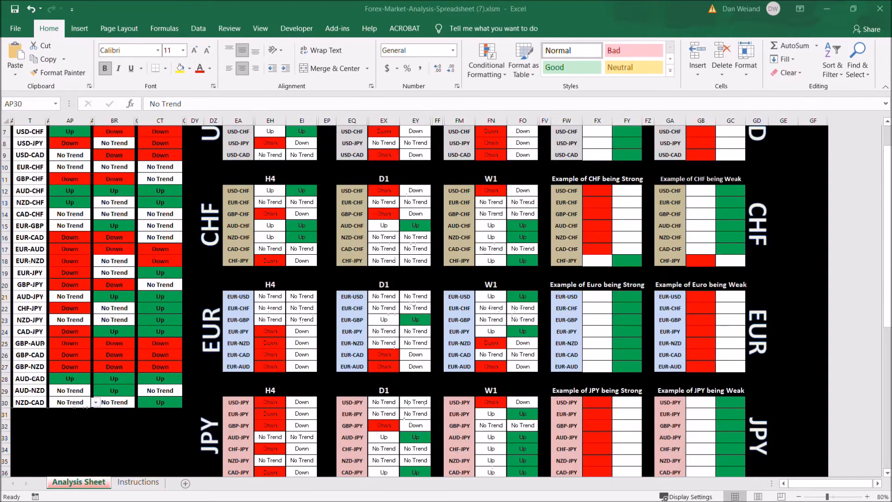
scroll(446, 301, "down", 2)
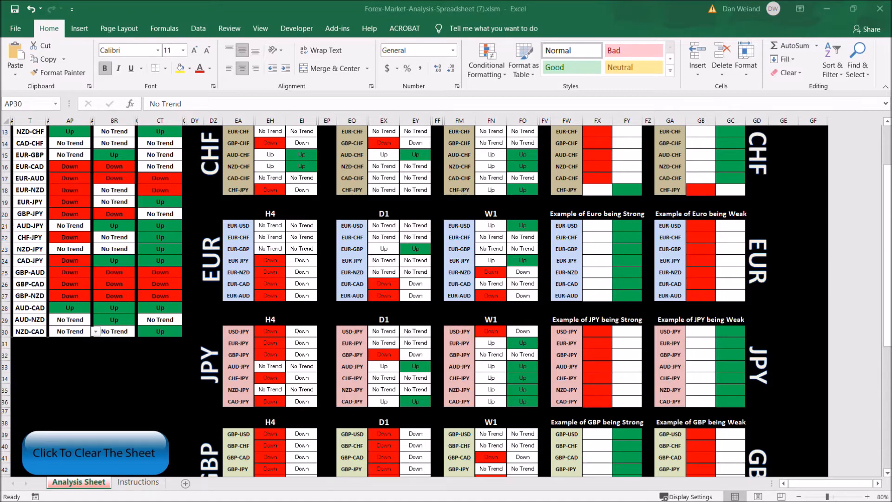
scroll(612, 433, "down", 2)
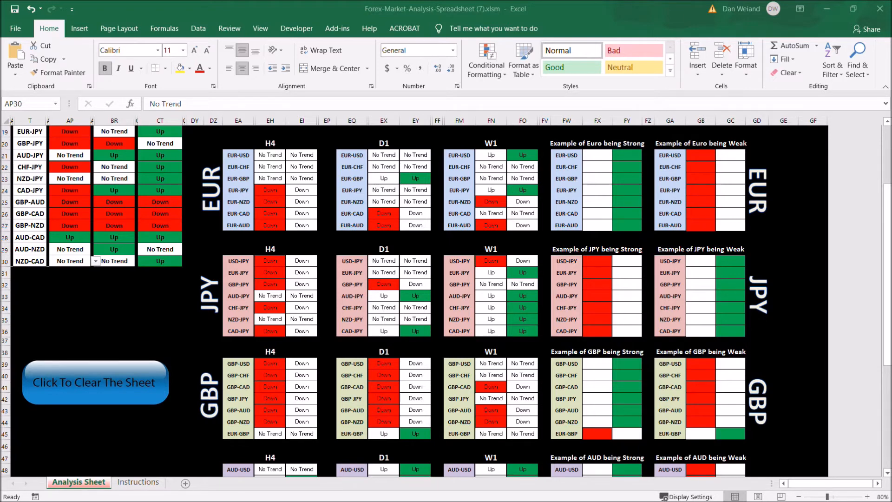
scroll(446, 297, "down", 2)
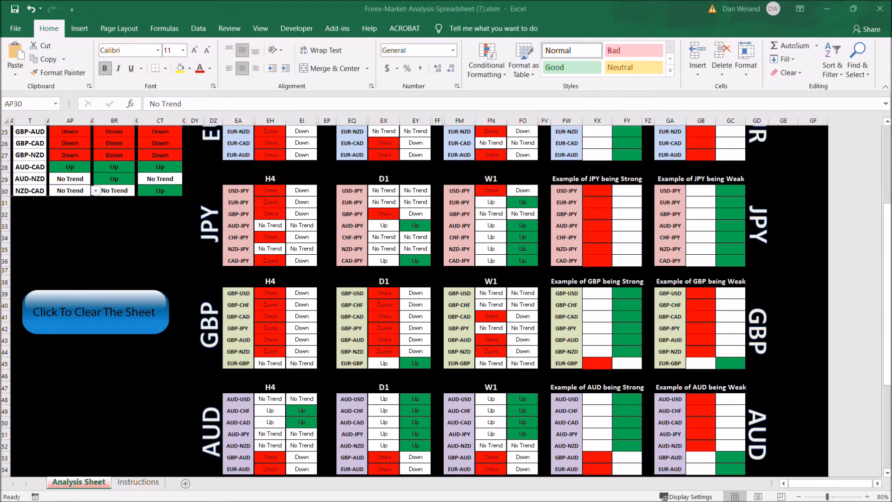
scroll(445, 297, "down", 2)
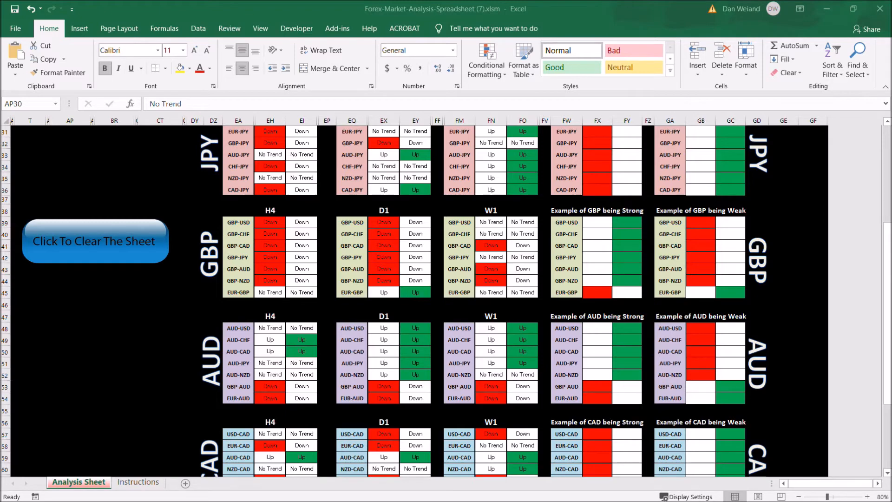
scroll(417, 302, "down", 2)
scroll(418, 302, "down", 2)
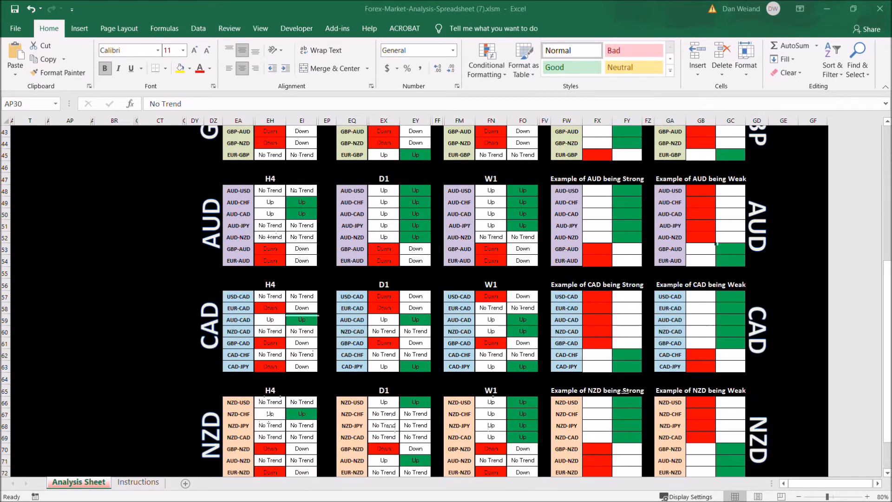
scroll(716, 243, "down", 2)
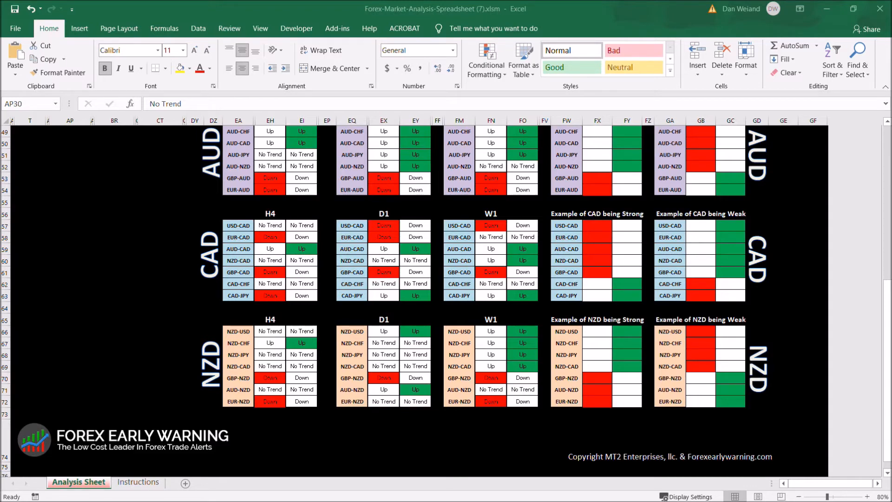
scroll(445, 300, "up", 10)
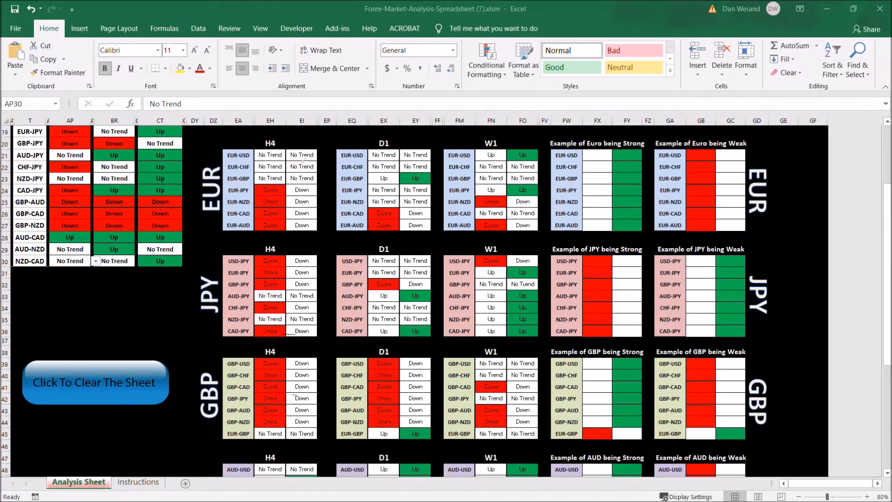
scroll(446, 300, "up", 4)
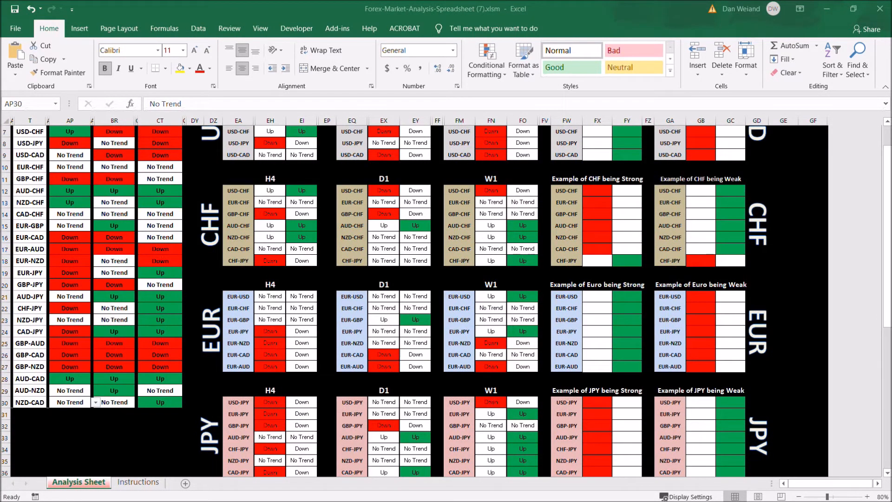
scroll(407, 197, "down", 4)
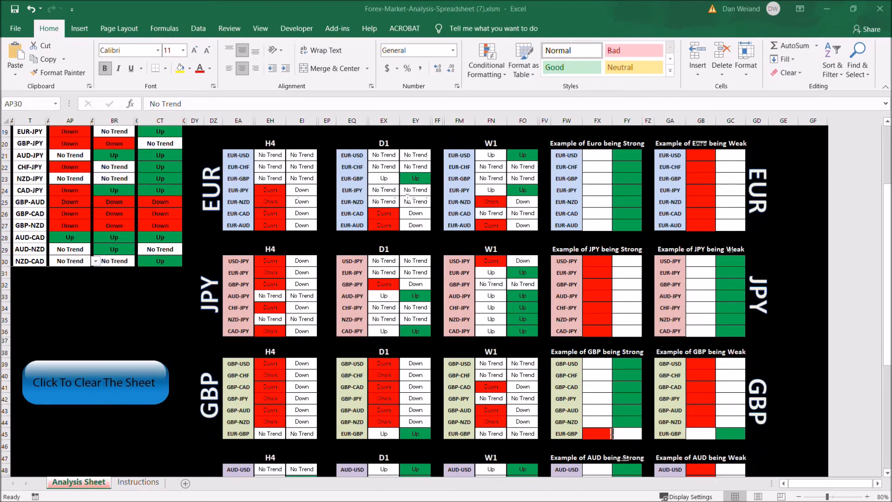
scroll(418, 297, "down", 4)
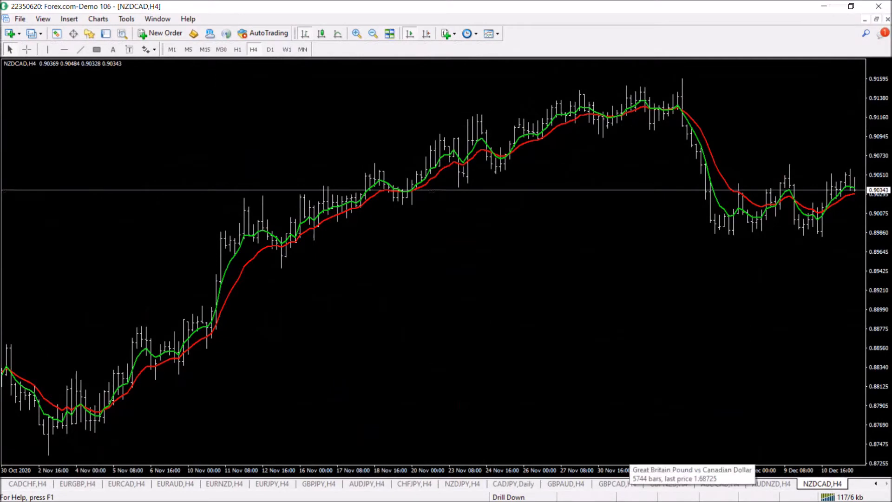
Open the GBPAUD chart and review it on the weekly, daily and 4-hour timeframes
left_click(565, 484)
left_click(287, 49)
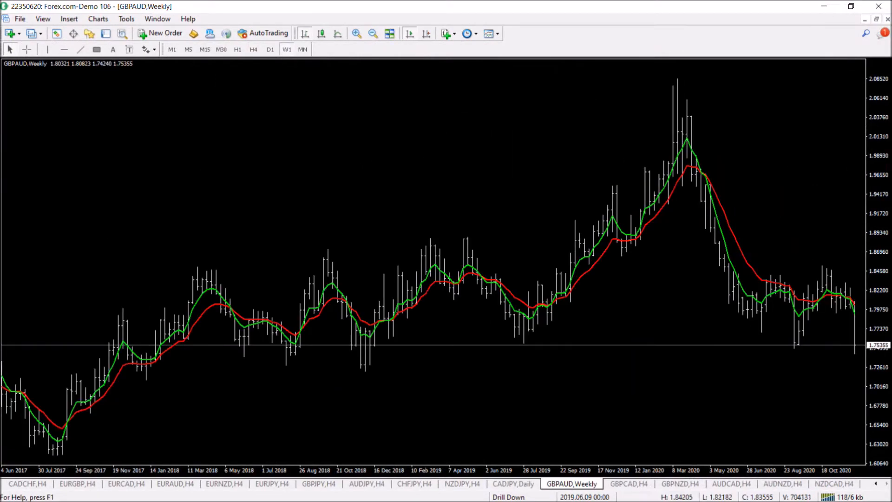
left_click(270, 50)
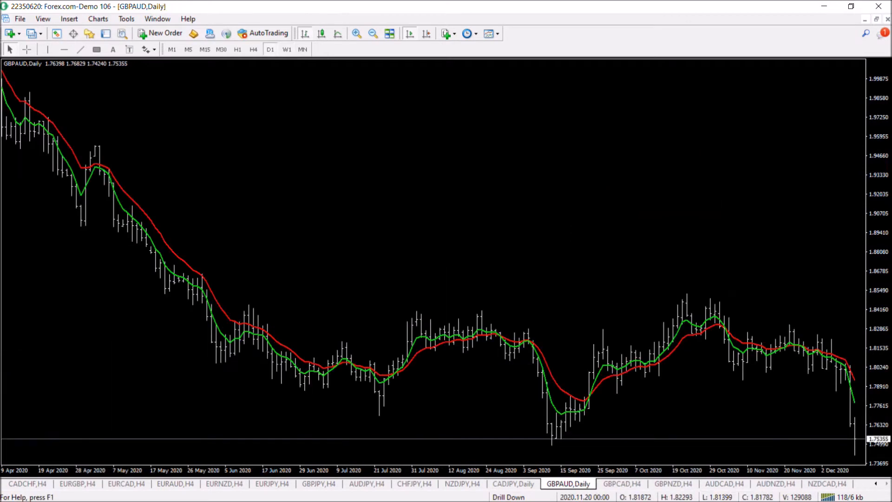
mouse_move(849, 362)
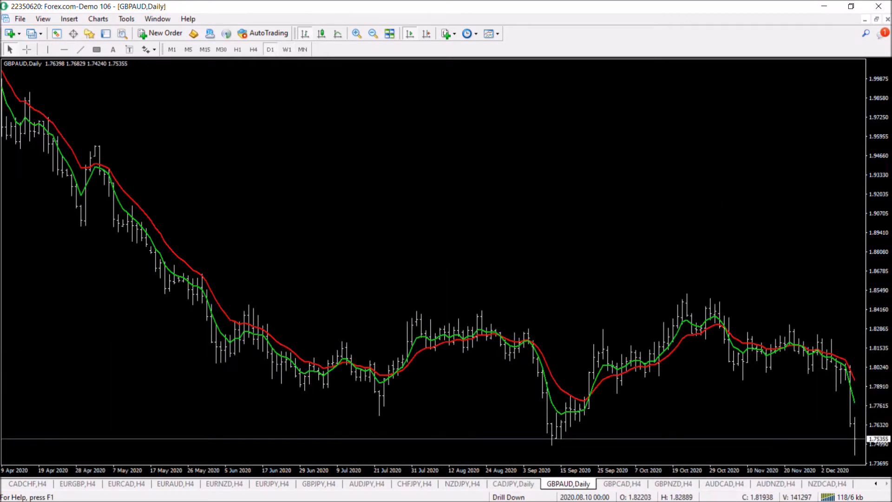
left_click(253, 49)
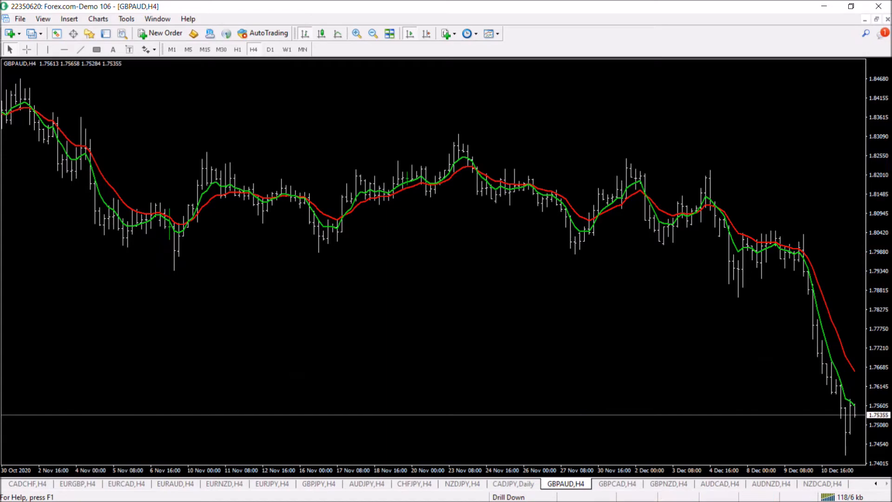
Switch to the spreadsheet and scroll through its summary trend table
left_click(823, 6)
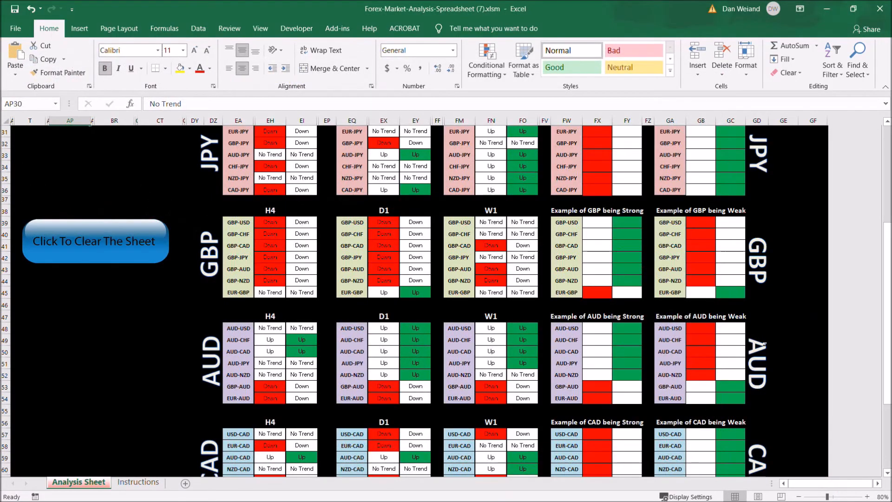
scroll(763, 343, "up", 9)
scroll(313, 223, "up", 1)
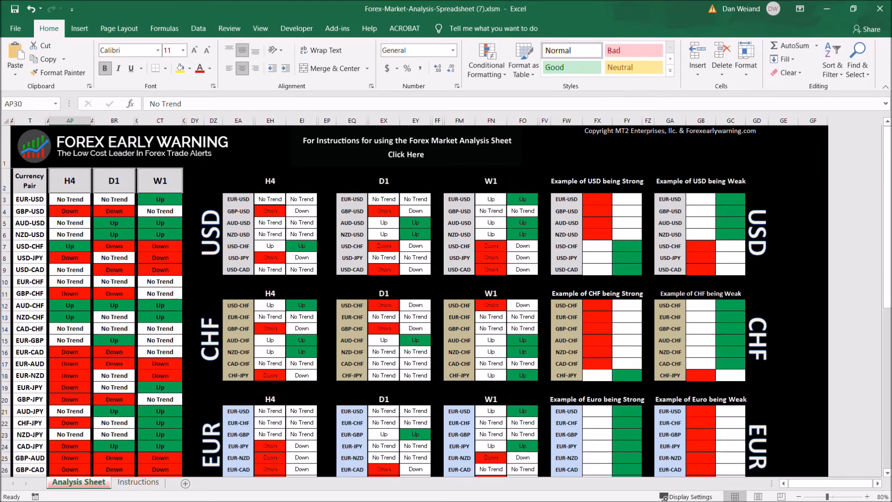
scroll(384, 300, "down", 3)
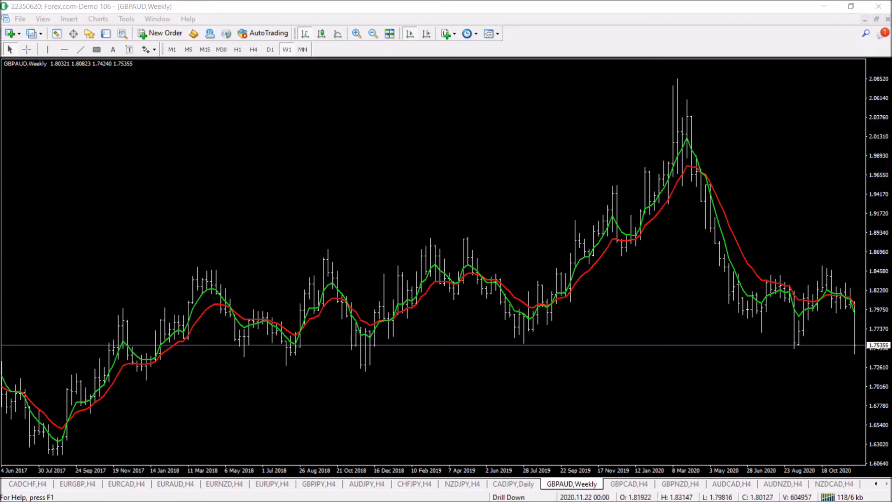
Draw two horizontal lines on the weekly GBPAUD chart at about 1.7515 and 1.7225
left_click(64, 49)
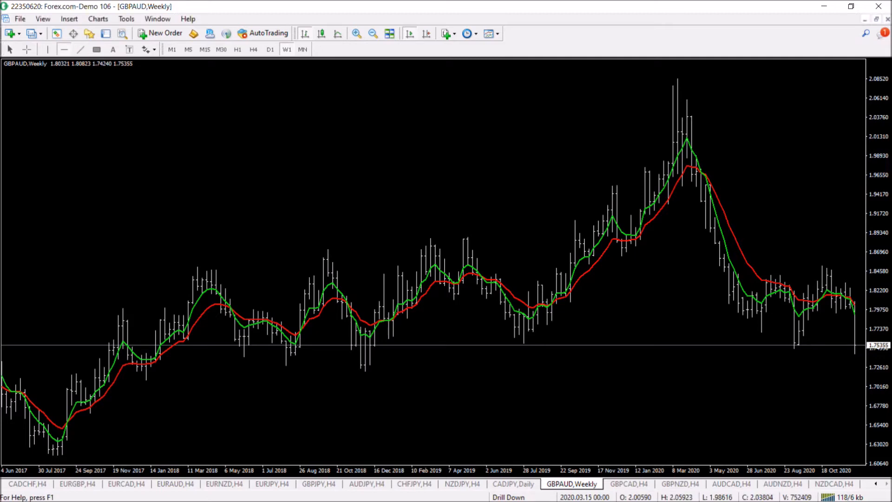
left_click_drag(696, 365, 779, 346)
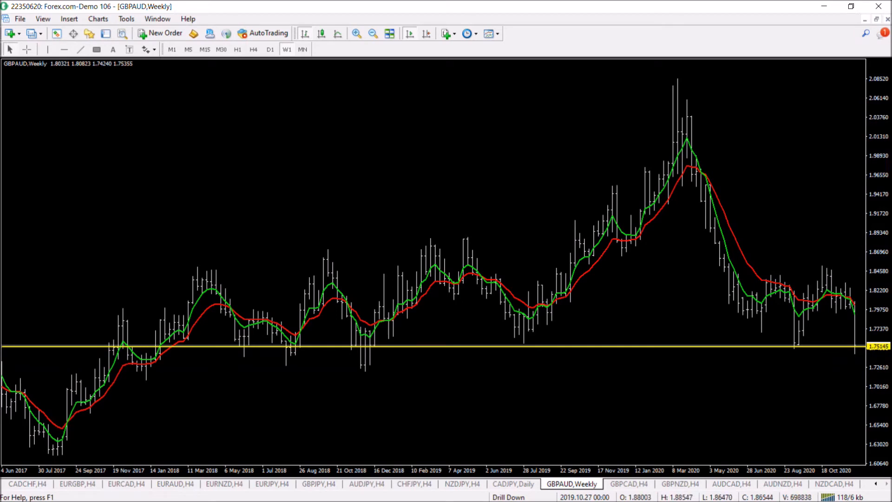
left_click_drag(383, 364, 383, 369)
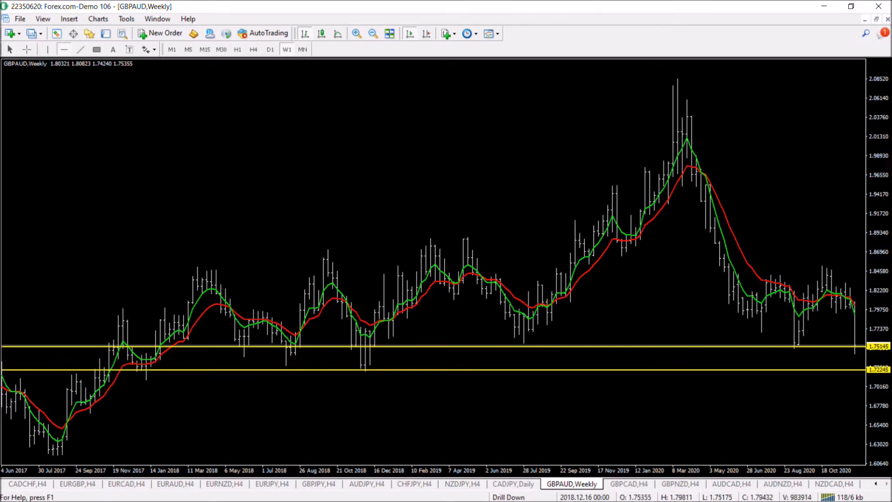
View the GBPAUD daily and weekly charts to check the drawn horizontal lines
left_click(270, 49)
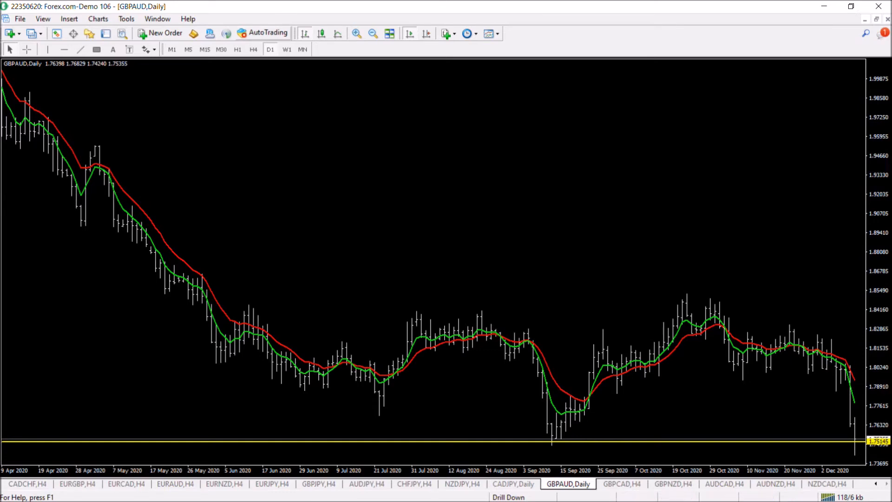
left_click(287, 49)
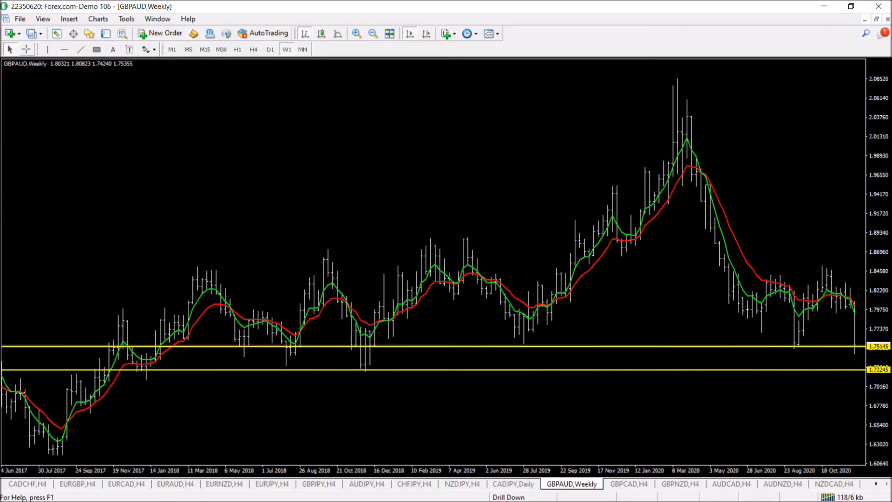
mouse_move(754, 346)
left_mouse_down()
mouse_move(702, 349)
mouse_move(652, 371)
left_mouse_up()
Compare the saved currency heatmap screenshots in Photo Gallery against the spreadsheet's trend table and currency grids
key("alt+Tab")
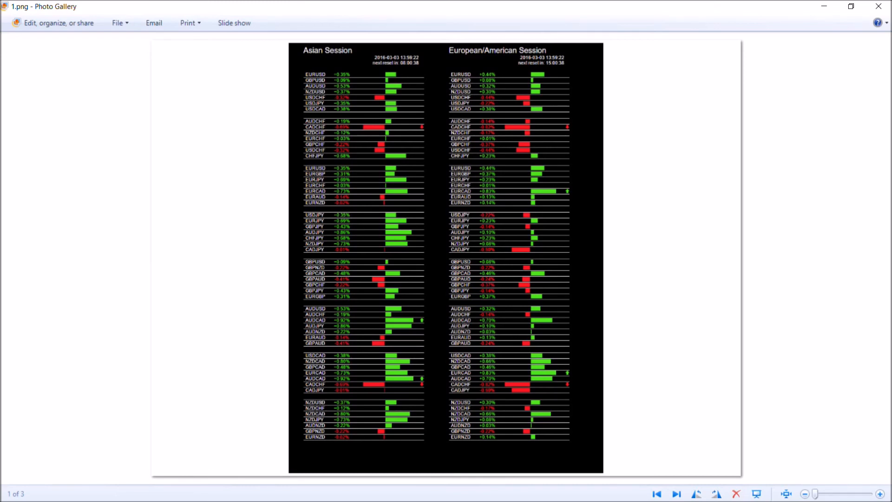
key("alt+Tab")
left_click(676, 493)
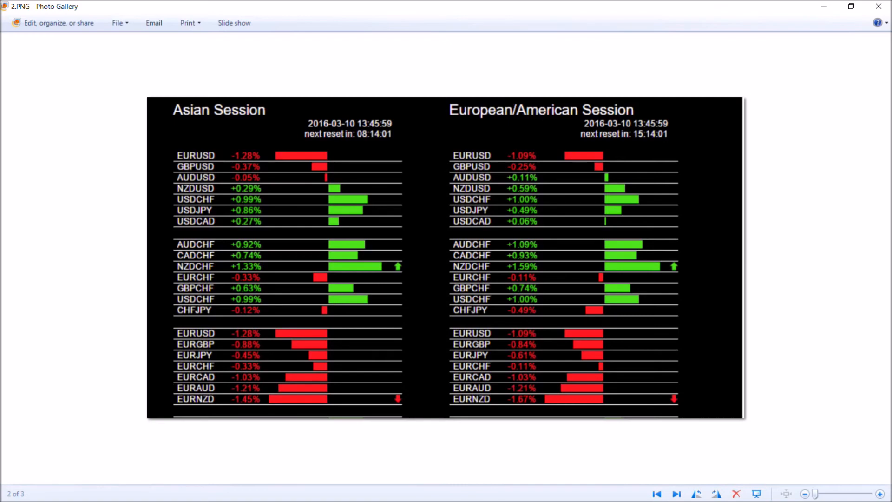
key("alt+Tab")
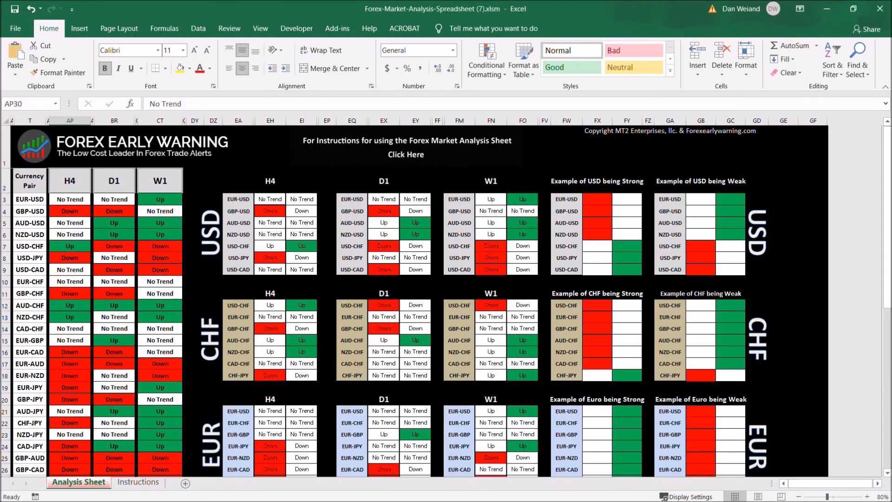
scroll(446, 301, "down", 2)
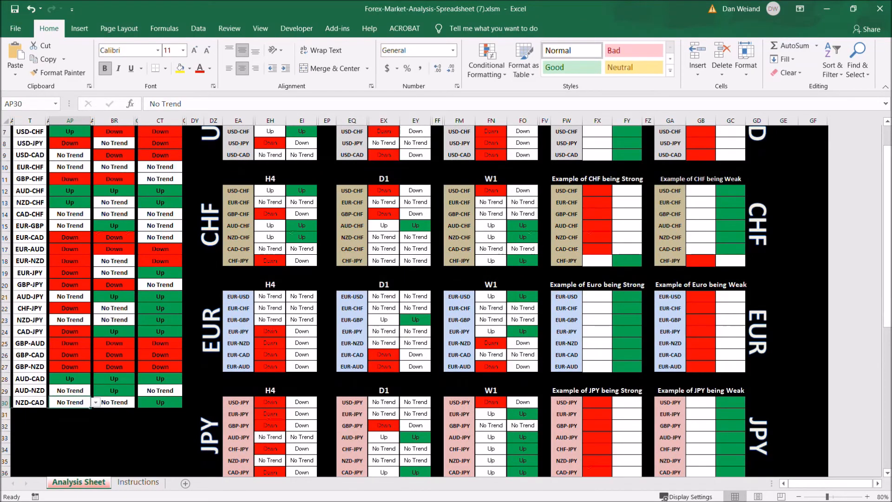
key("alt+Tab")
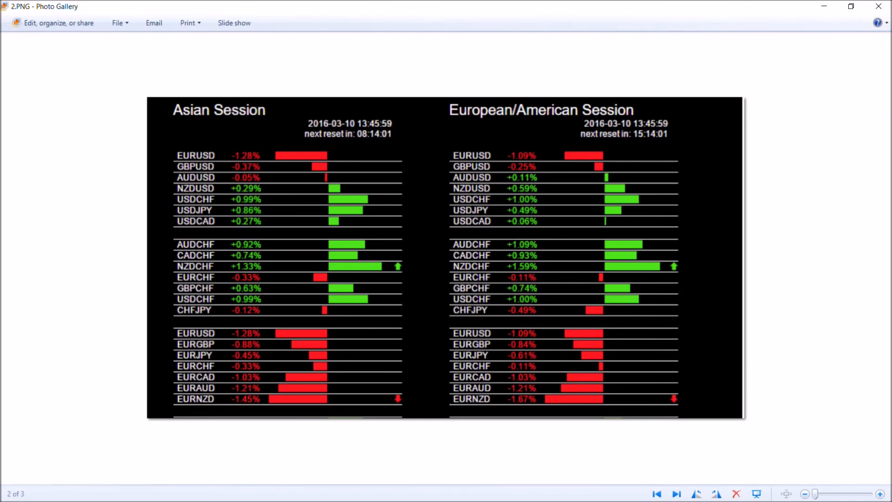
key("Right")
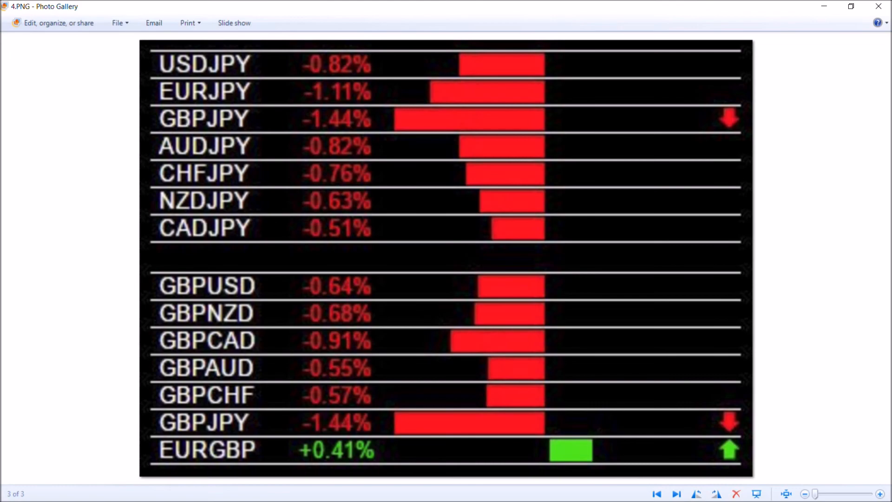
key("alt+Tab")
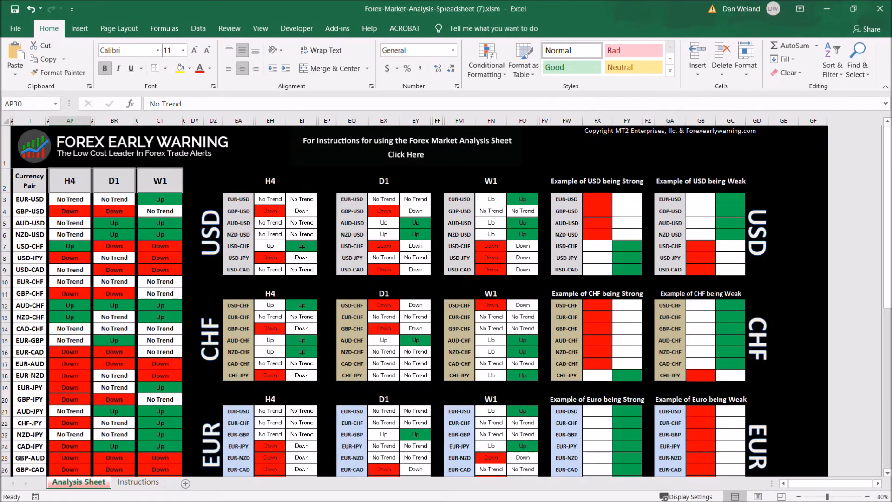
scroll(446, 300, "down", 4)
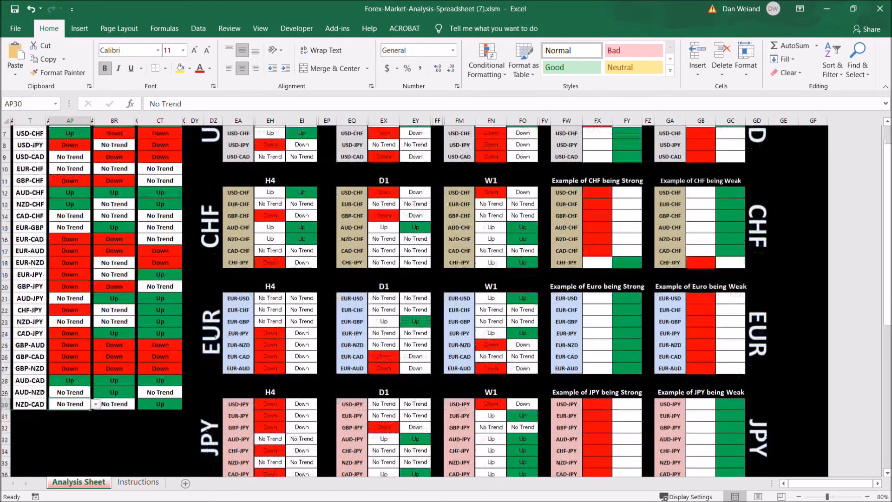
scroll(446, 300, "up", 4)
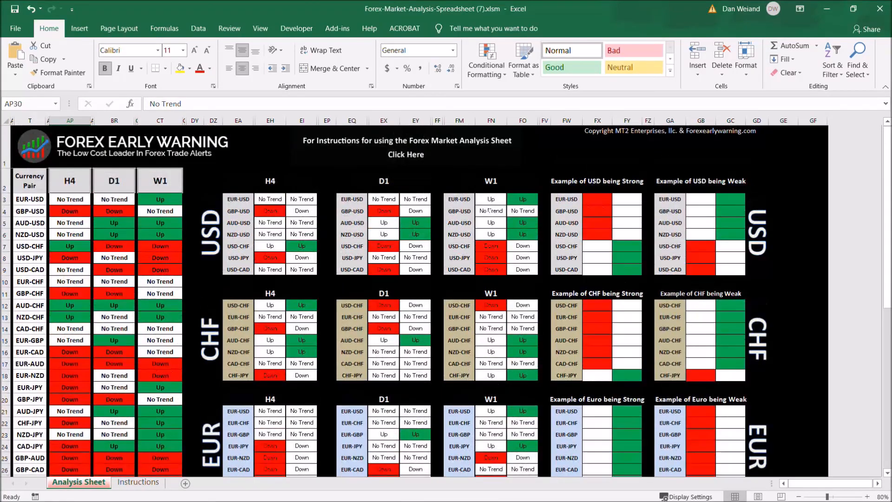
scroll(490, 209, "down", 8)
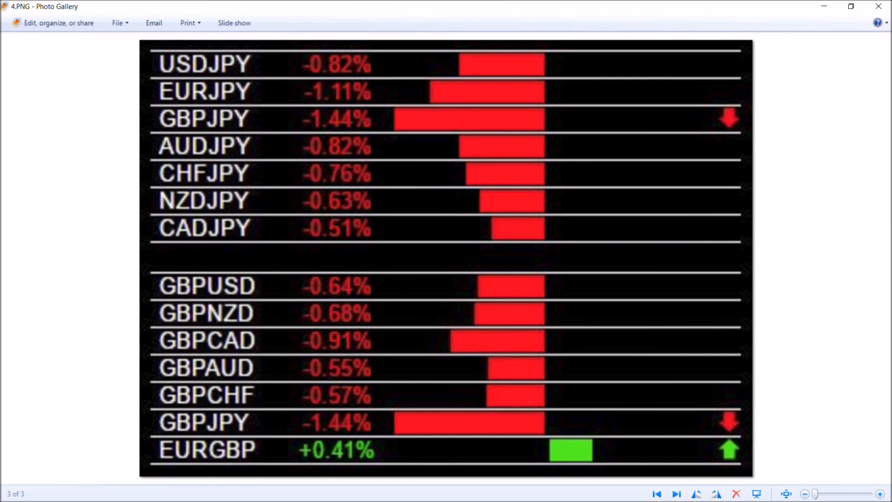
key("alt+Tab")
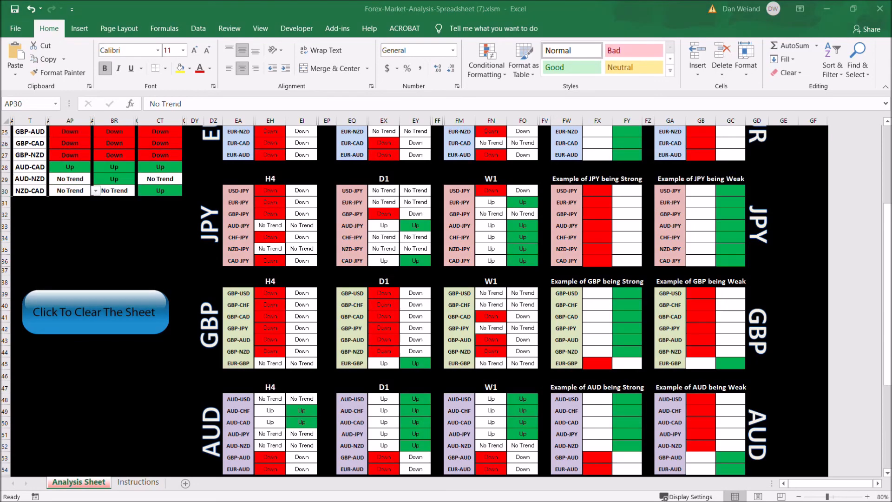
scroll(31, 261, "up", 2)
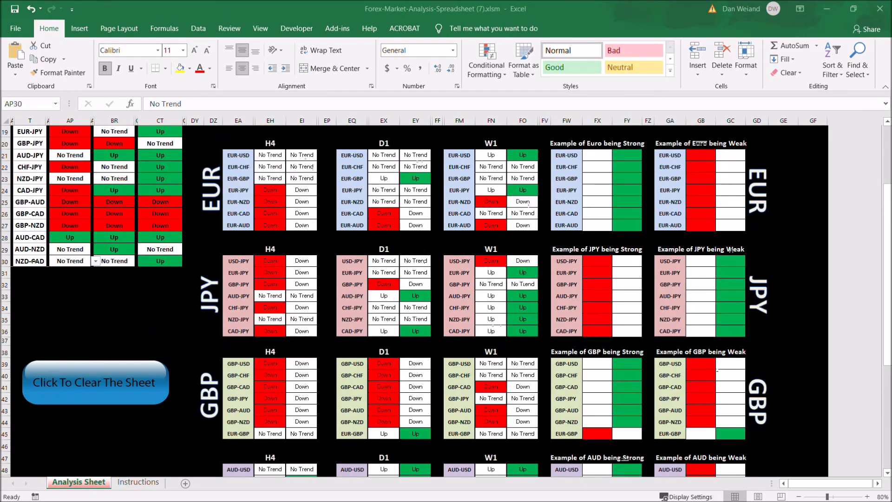
scroll(32, 261, "up", 6)
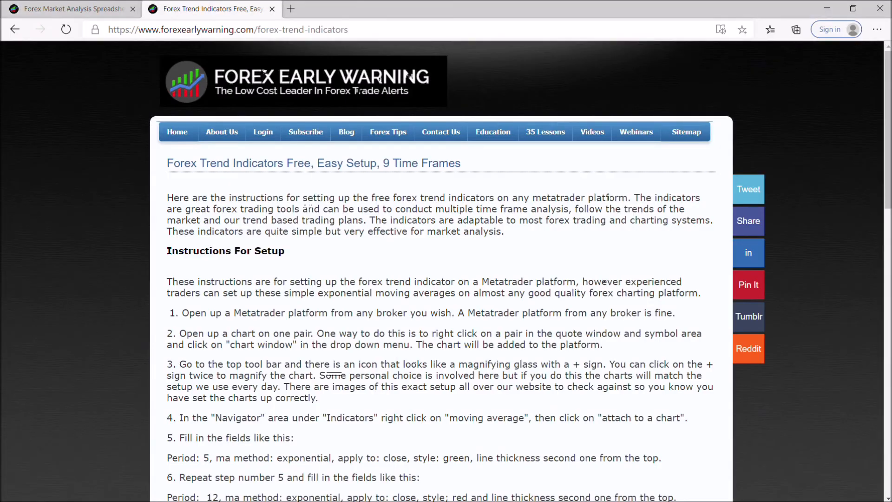
Open the Forex Early Warning website's Home and Webinars pages and read the webinar information
left_click(177, 132)
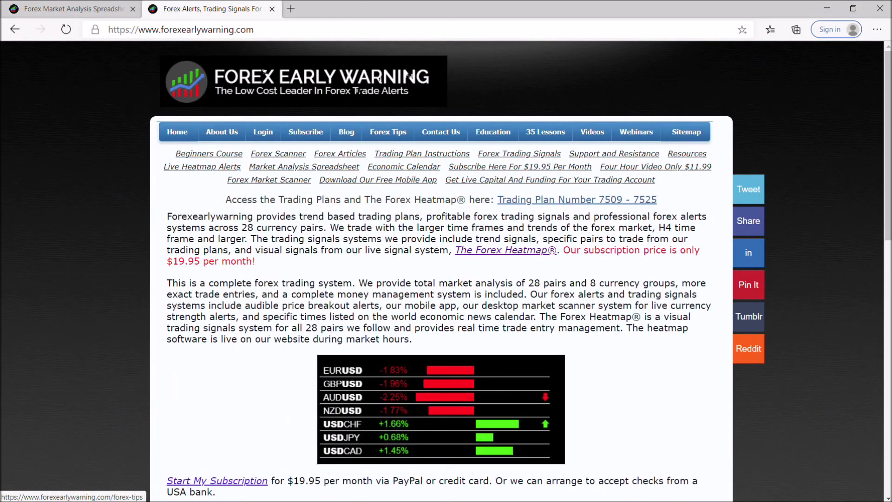
left_click(636, 131)
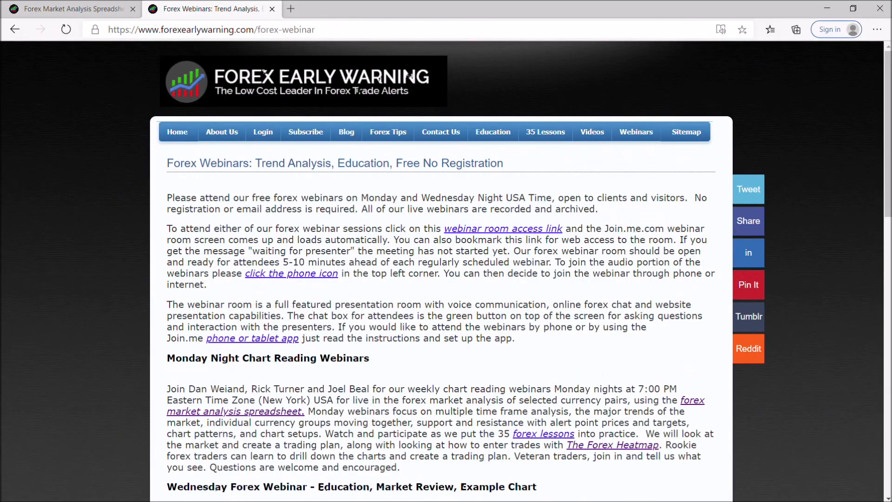
scroll(441, 269, "down", 15)
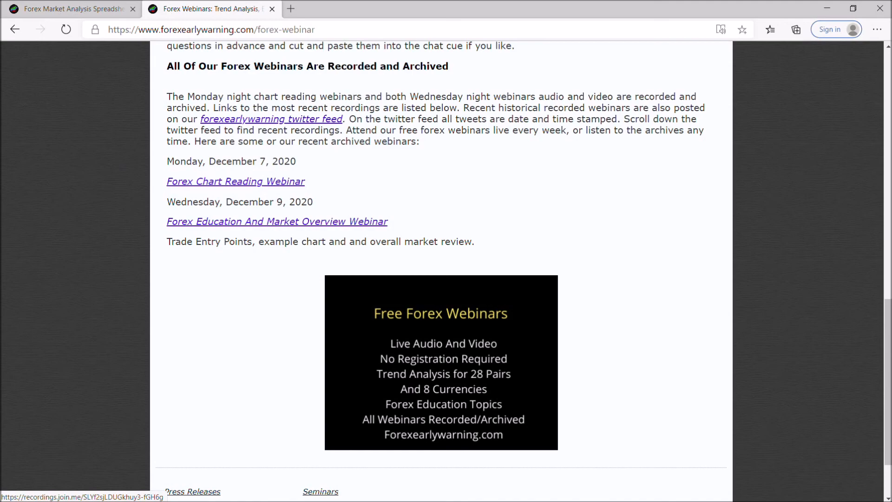
scroll(441, 270, "up", 6)
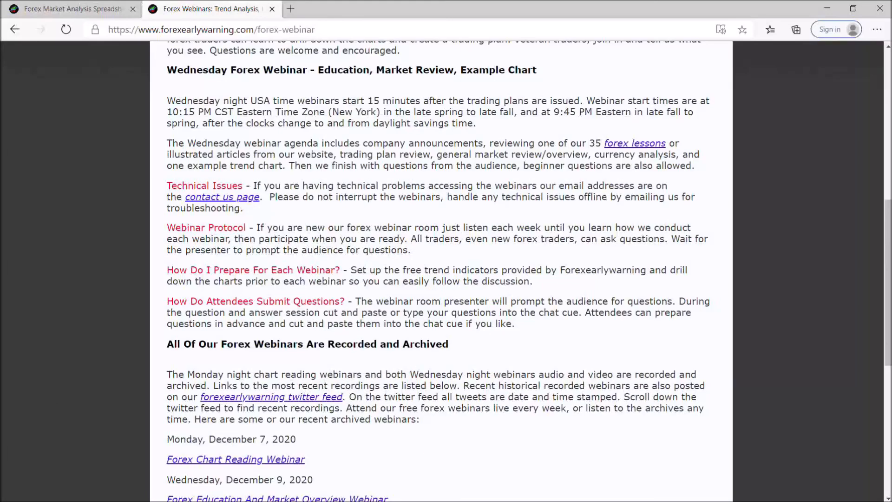